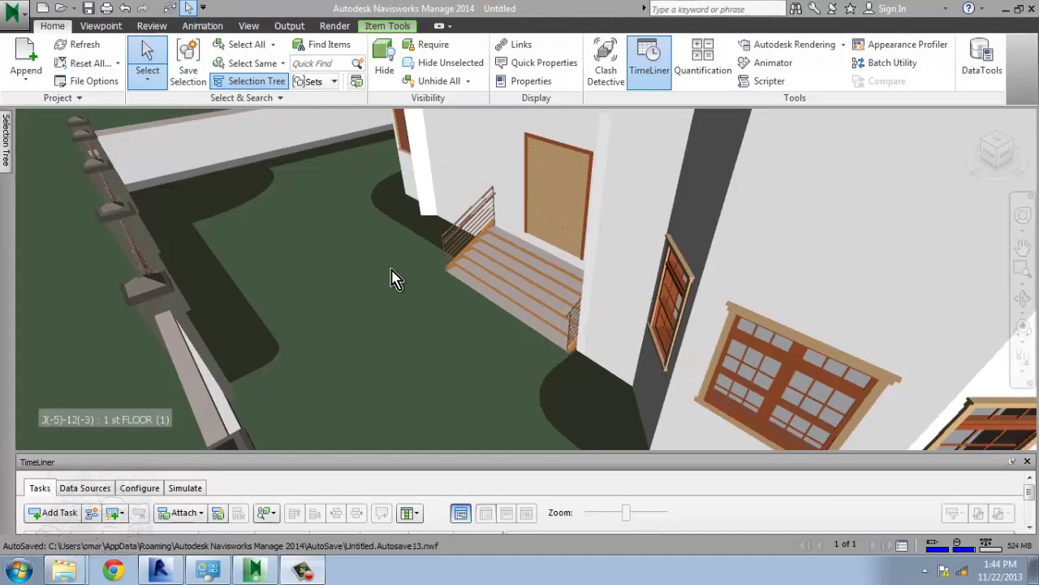
Pan along the front steps and zoom out to frame the whole villa with its red and blue roofs
mouse_move(514, 301)
middle_mouse_down()
mouse_move(382, 271)
mouse_move(312, 348)
middle_mouse_up()
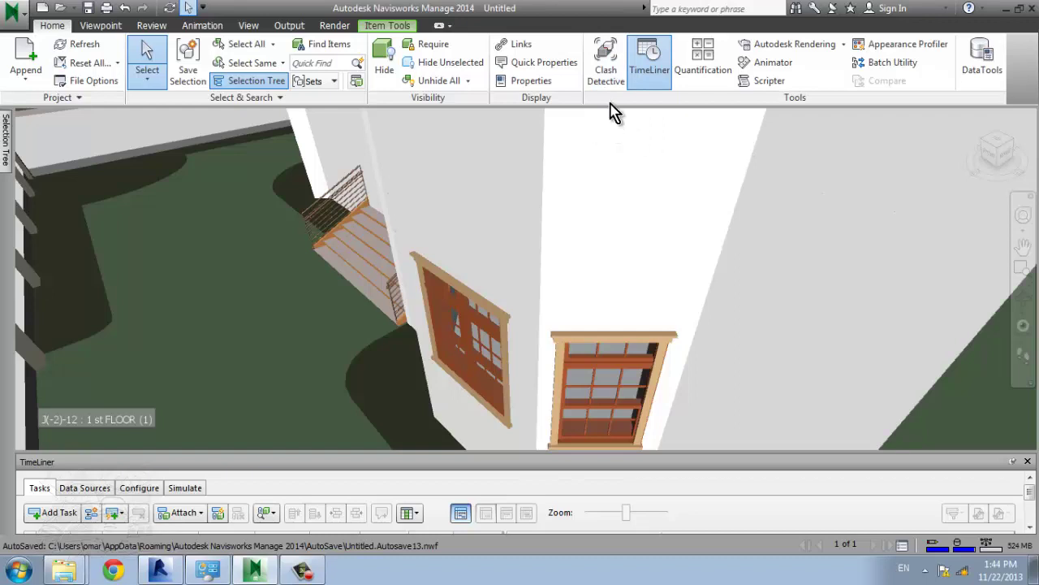
scroll(514, 279, "down", 2)
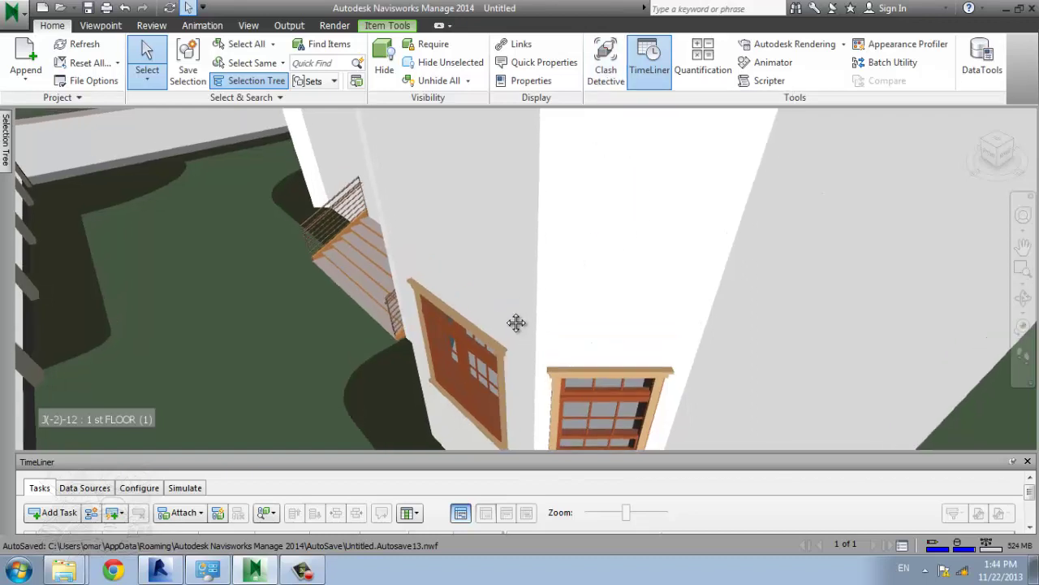
scroll(500, 294, "down", 2)
scroll(483, 259, "down", 2)
scroll(480, 253, "down", 2)
scroll(482, 248, "down", 1)
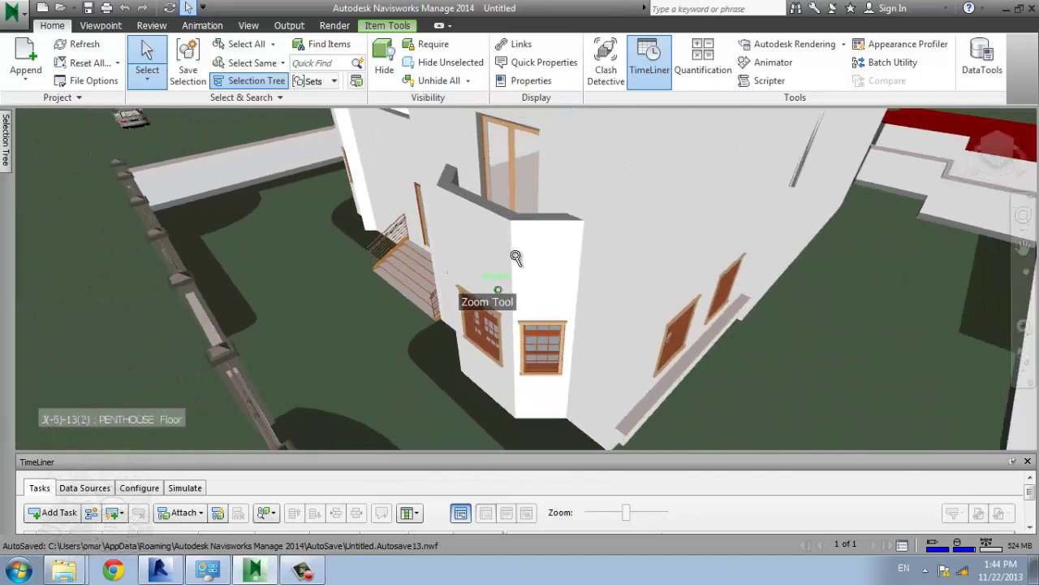
scroll(519, 251, "down", 2)
scroll(560, 251, "down", 2)
scroll(560, 251, "down", 2)
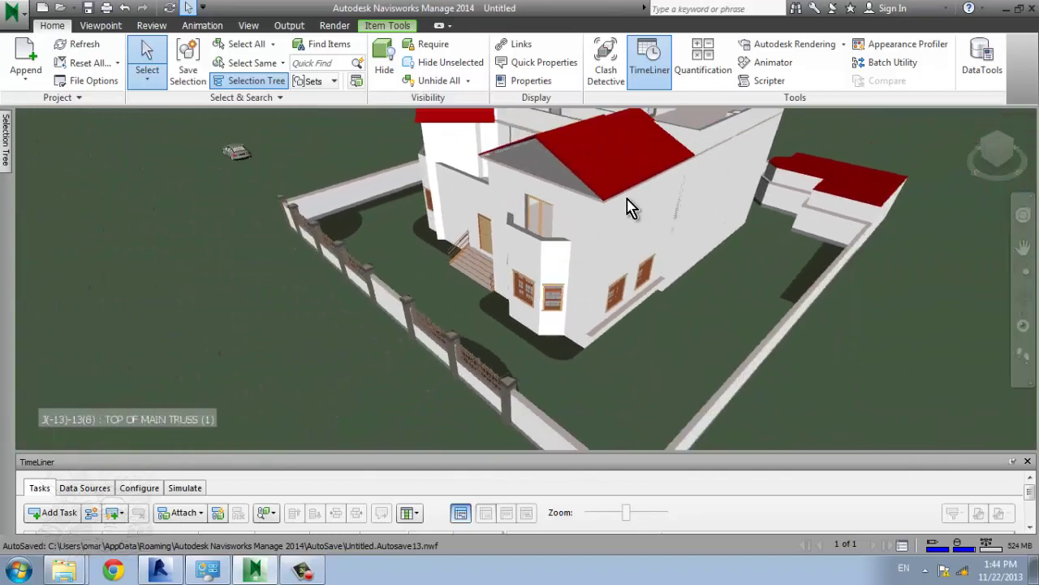
middle_click_drag(638, 258, 601, 296)
scroll(555, 295, "down", 2)
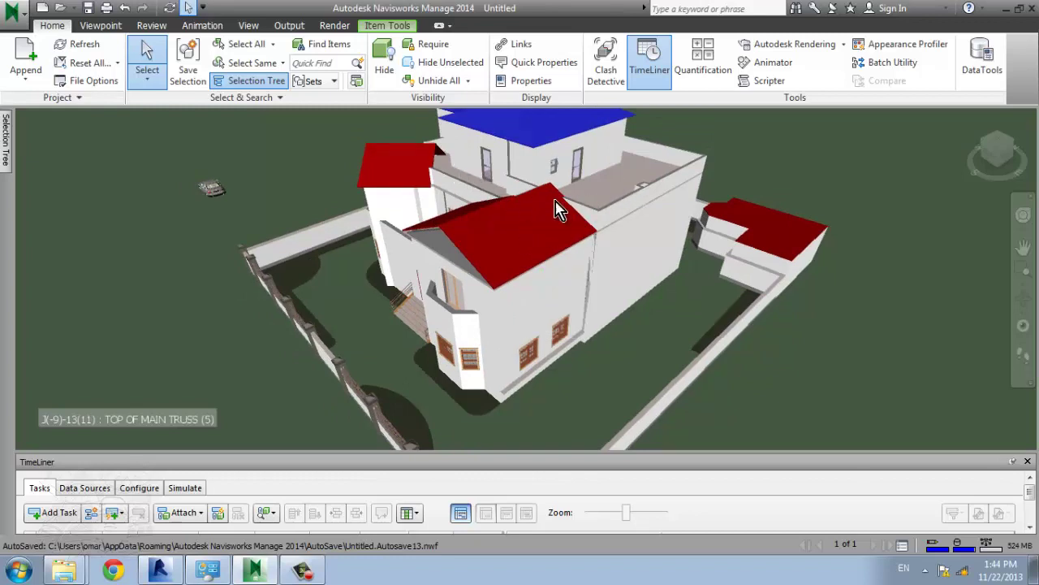
Open Clash Detective, add clash test Test 1, and pick the villa model as Selection A
left_click(604, 65)
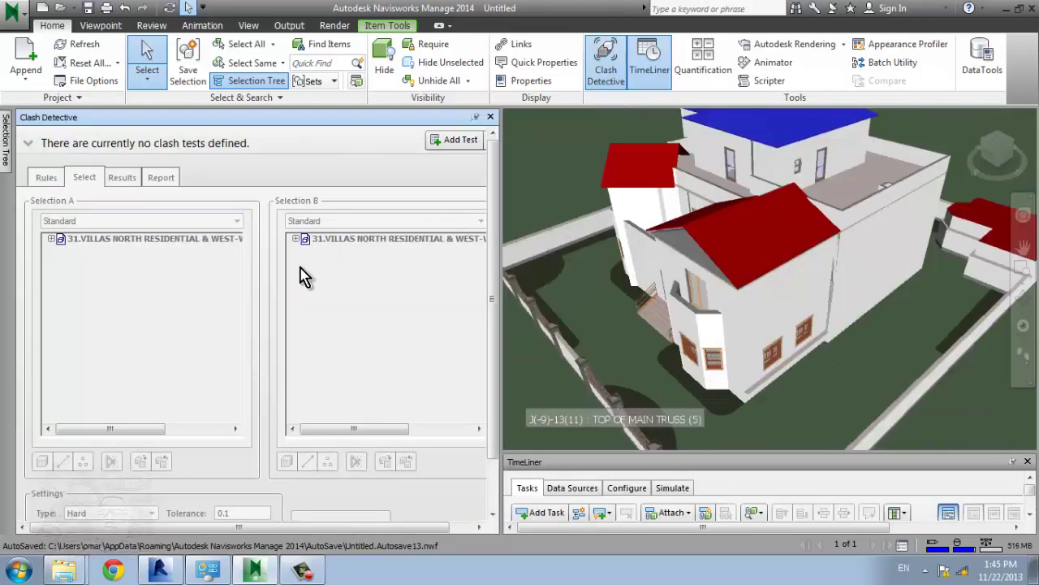
left_click(448, 144)
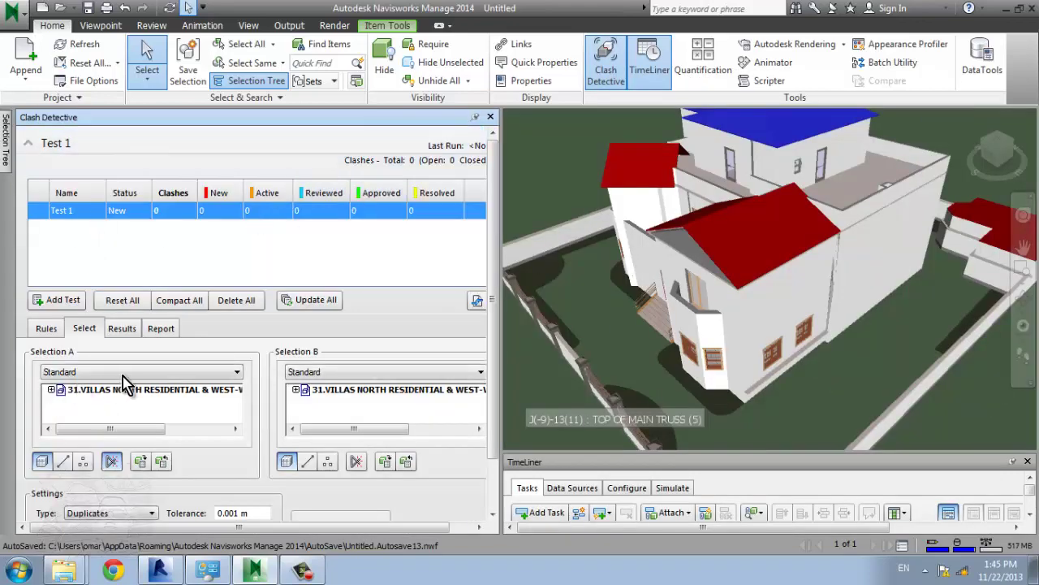
left_click(46, 328)
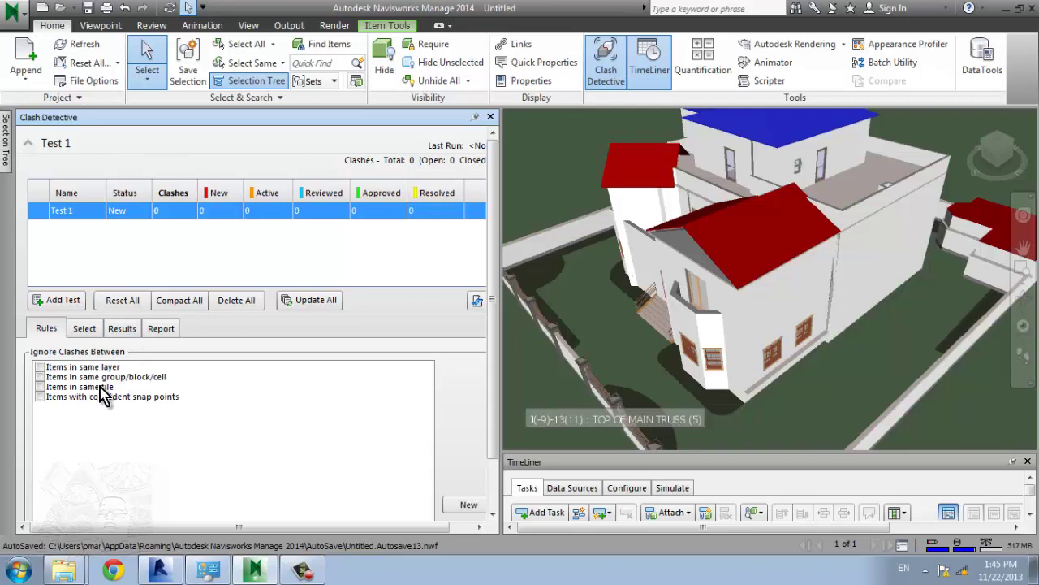
left_click(84, 329)
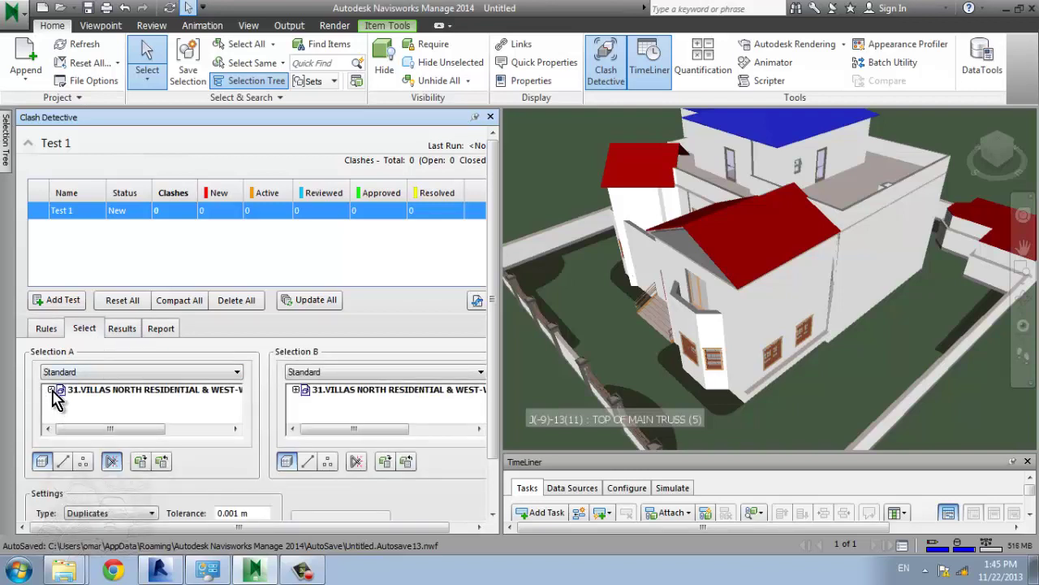
left_click(122, 390)
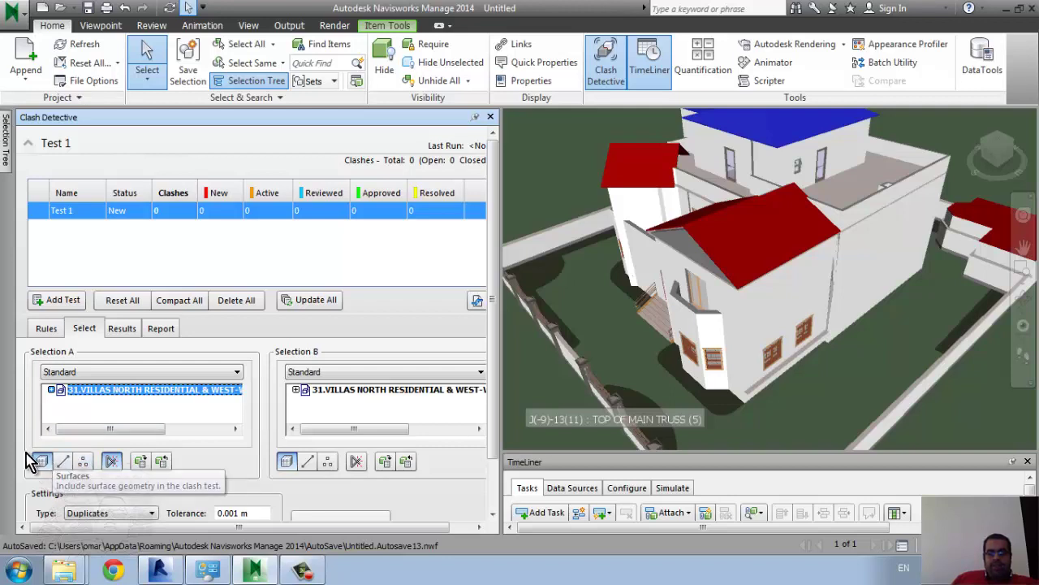
Keep type Duplicates and link None, pick the villa as Selection B, and run Test 1
left_click(126, 513)
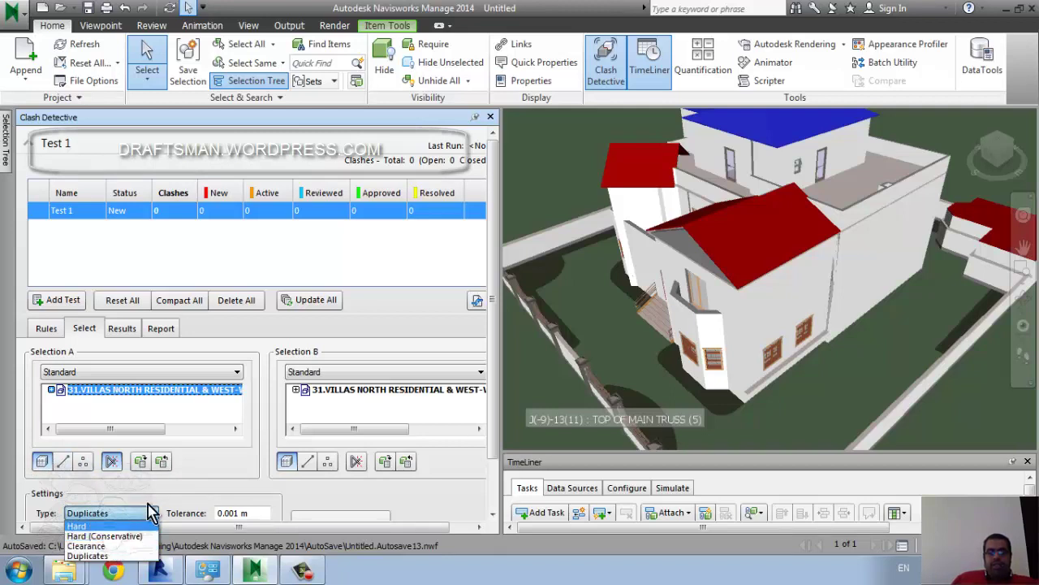
left_click(150, 512)
scroll(494, 487, "down", 2)
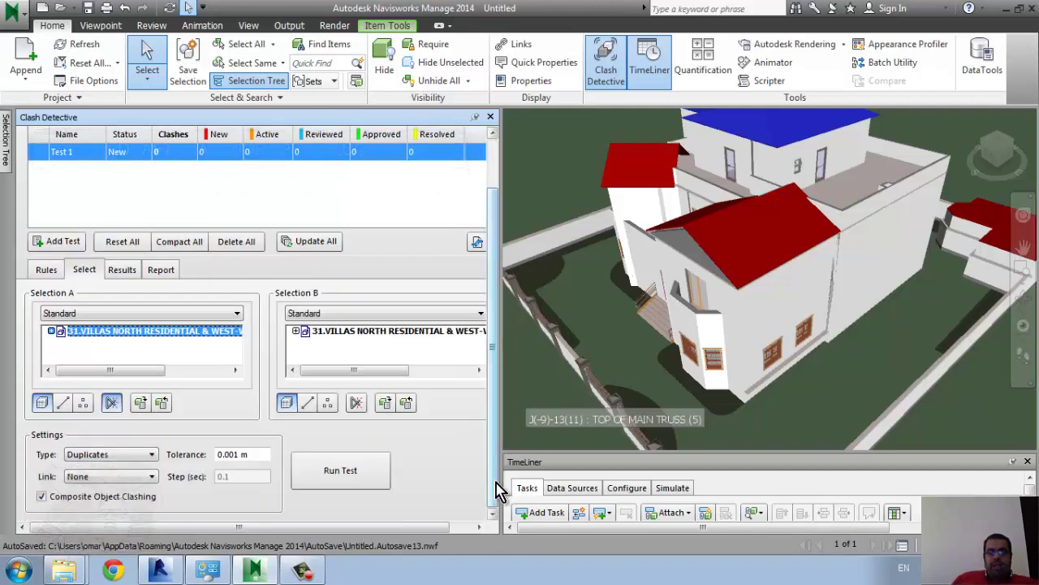
left_click(142, 477)
left_click(142, 489)
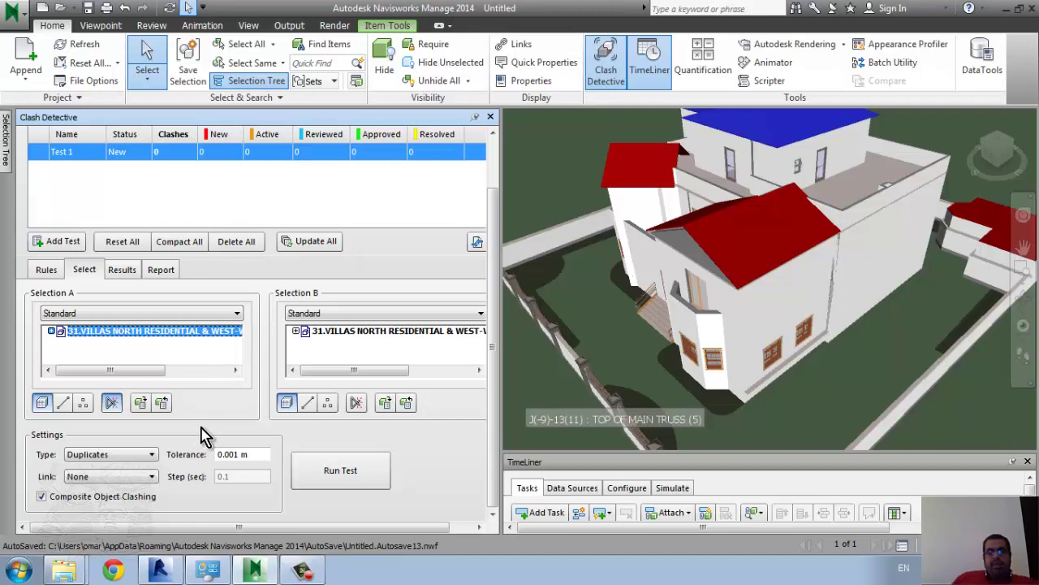
left_click(333, 333)
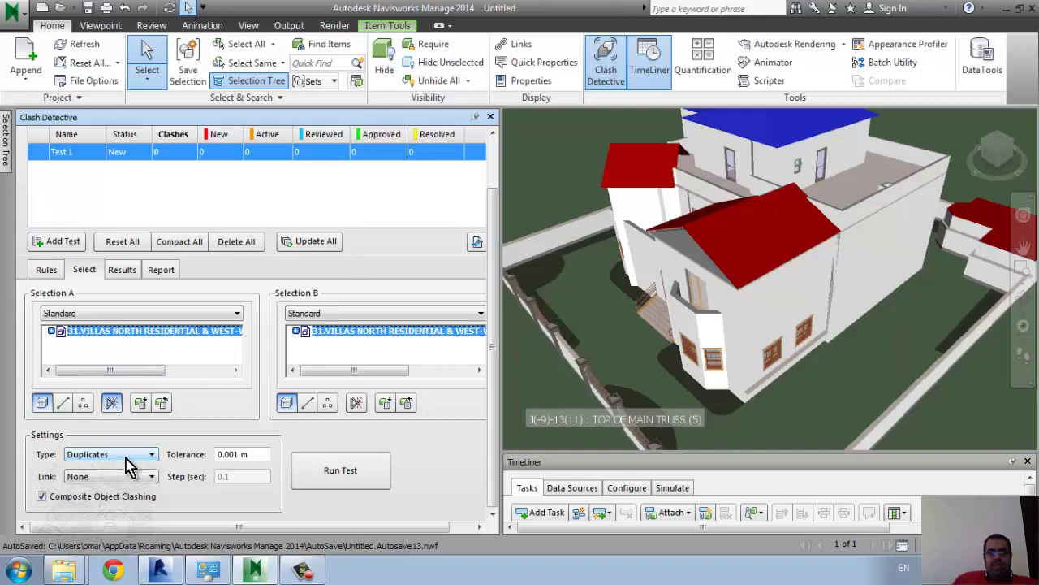
left_click(326, 478)
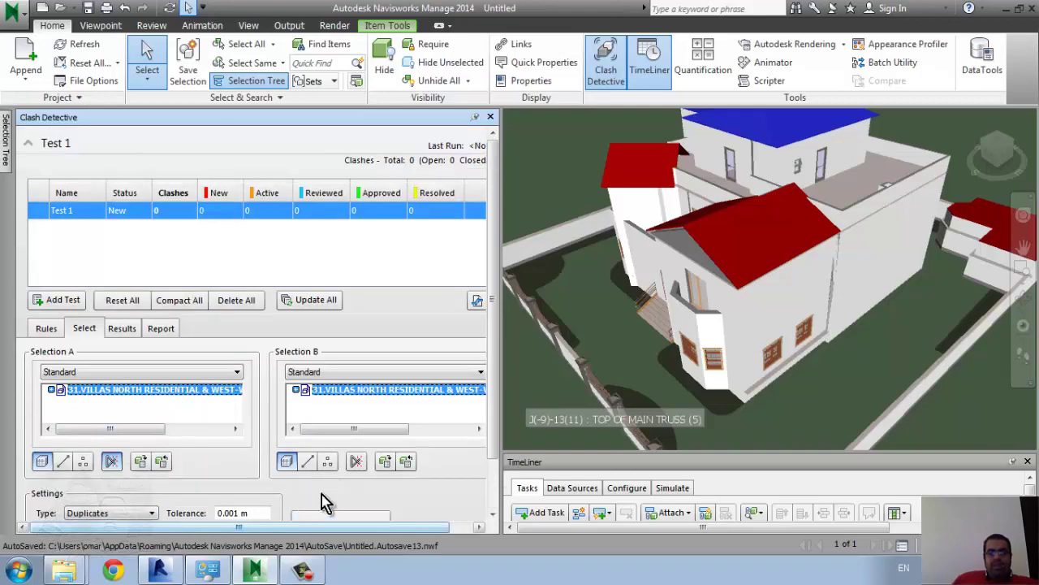
Step through Clash1 to Clash6 in the Results list, then return to Clash1
left_click(358, 517)
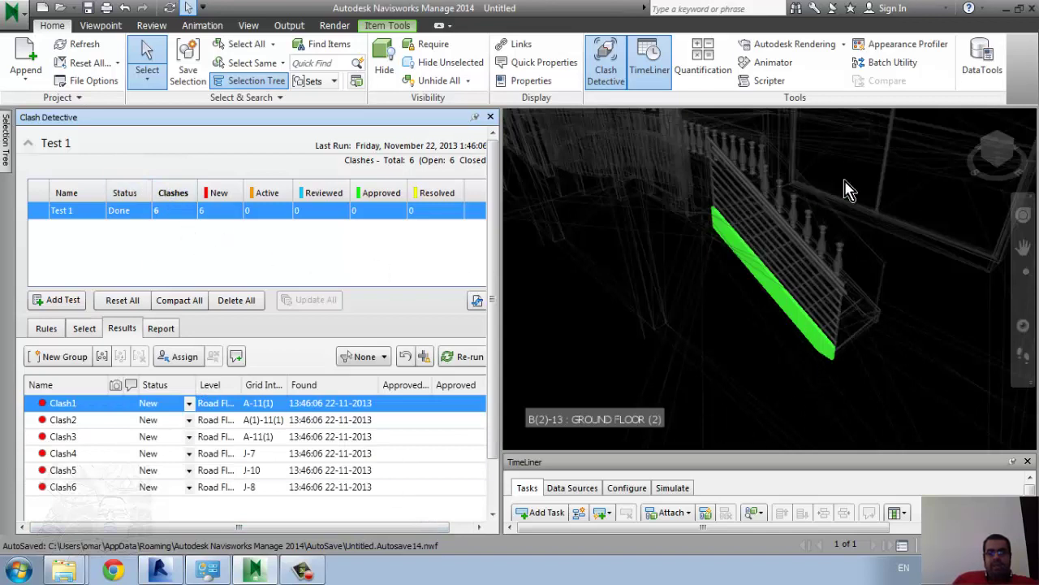
left_click(115, 422)
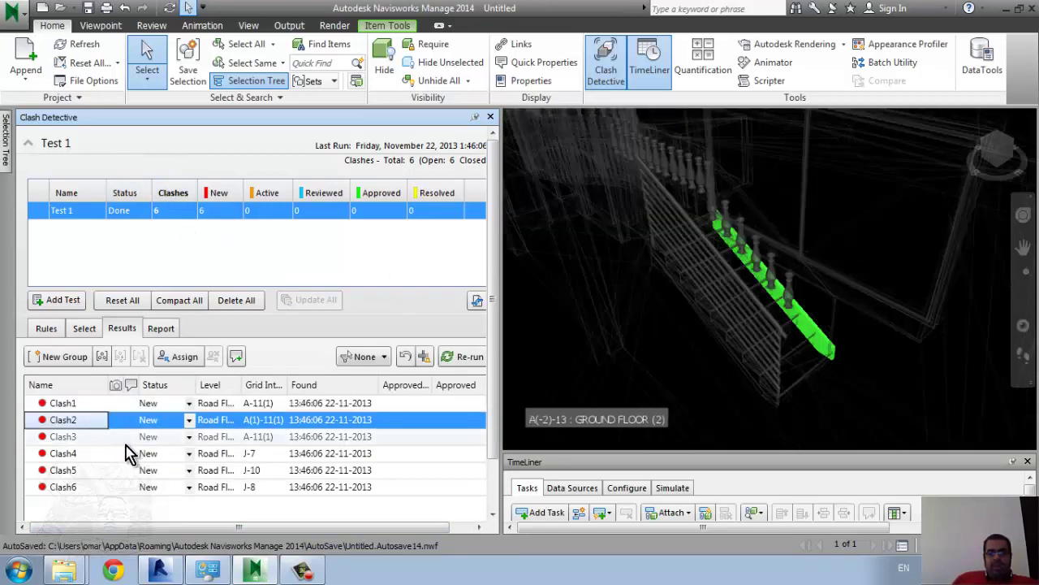
left_click(126, 440)
left_click(130, 455)
left_click(116, 471)
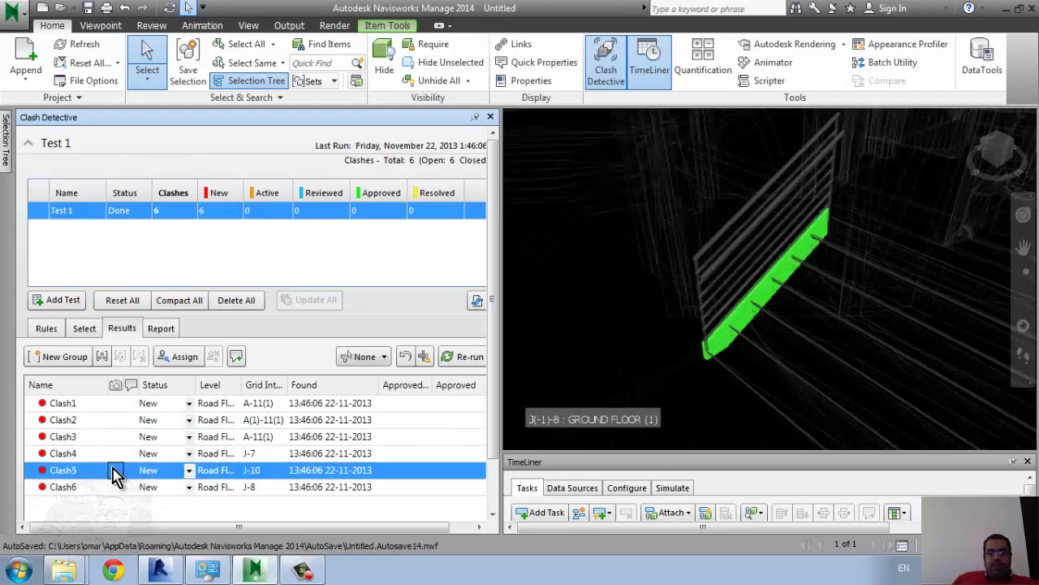
left_click(124, 489)
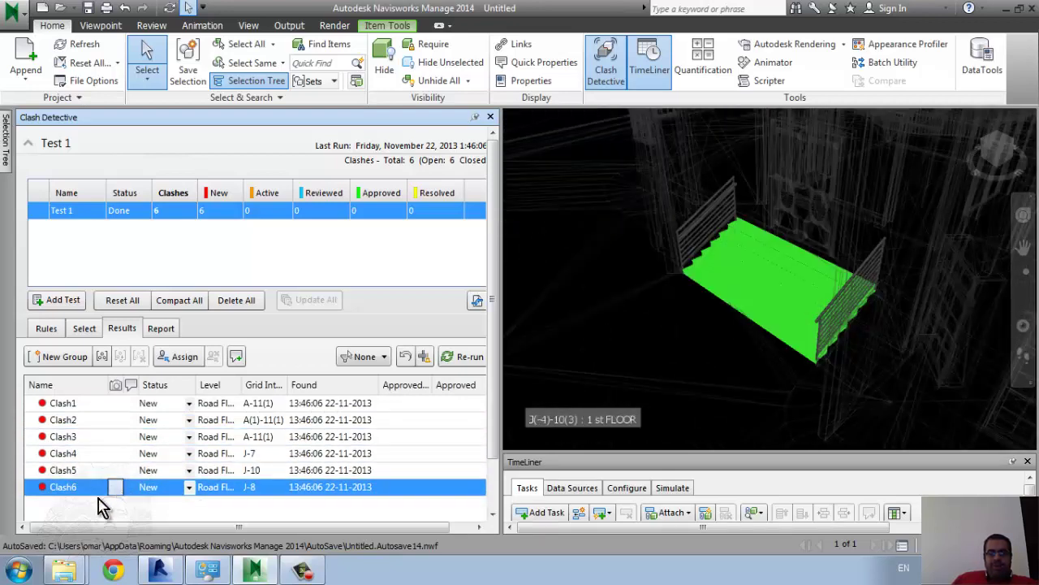
left_click(90, 408)
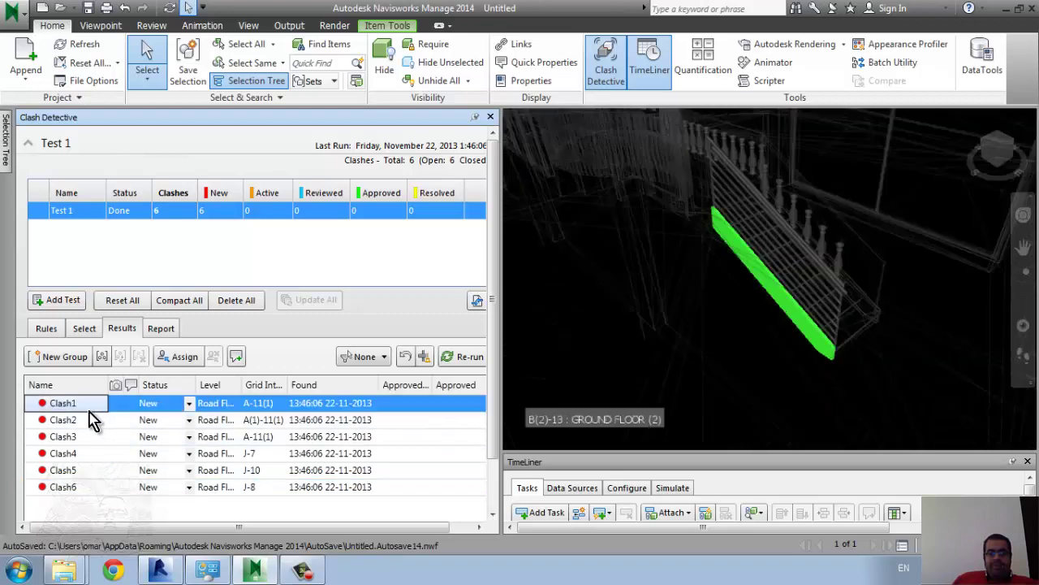
left_click(161, 330)
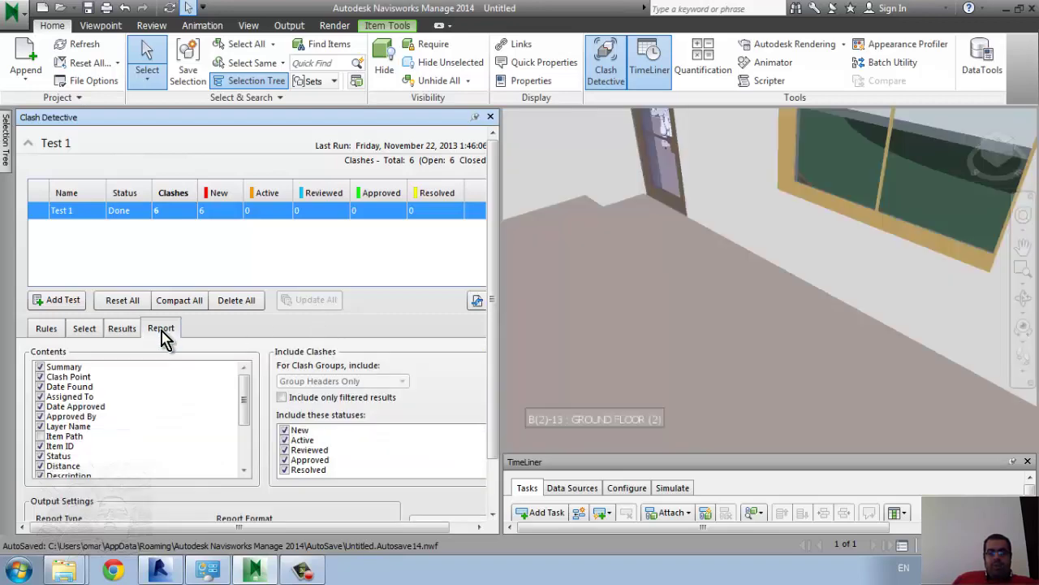
left_click(122, 329)
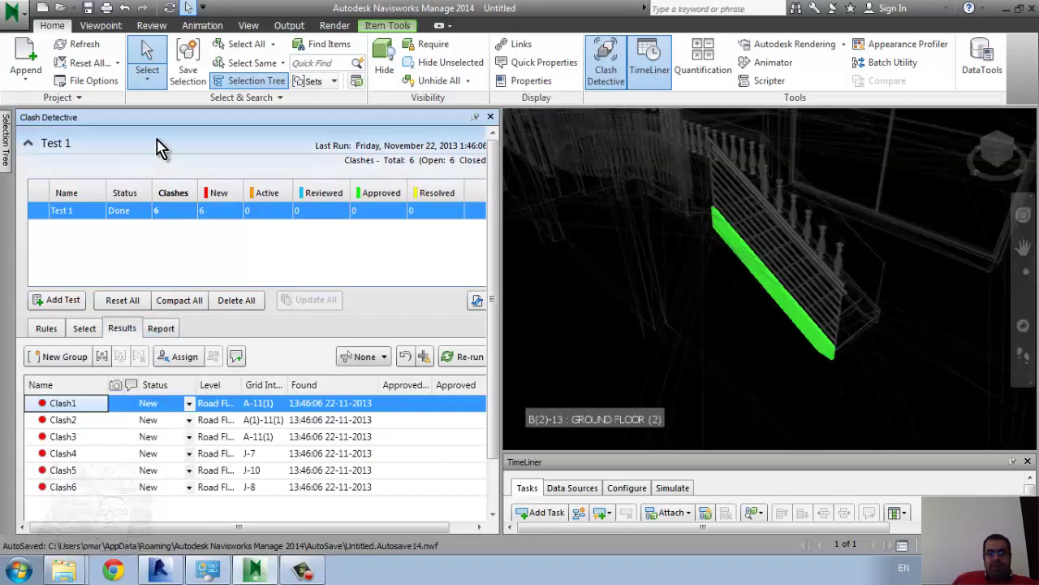
Add Item Path to the report contents, keeping report type Current test and format HTML
left_click(165, 329)
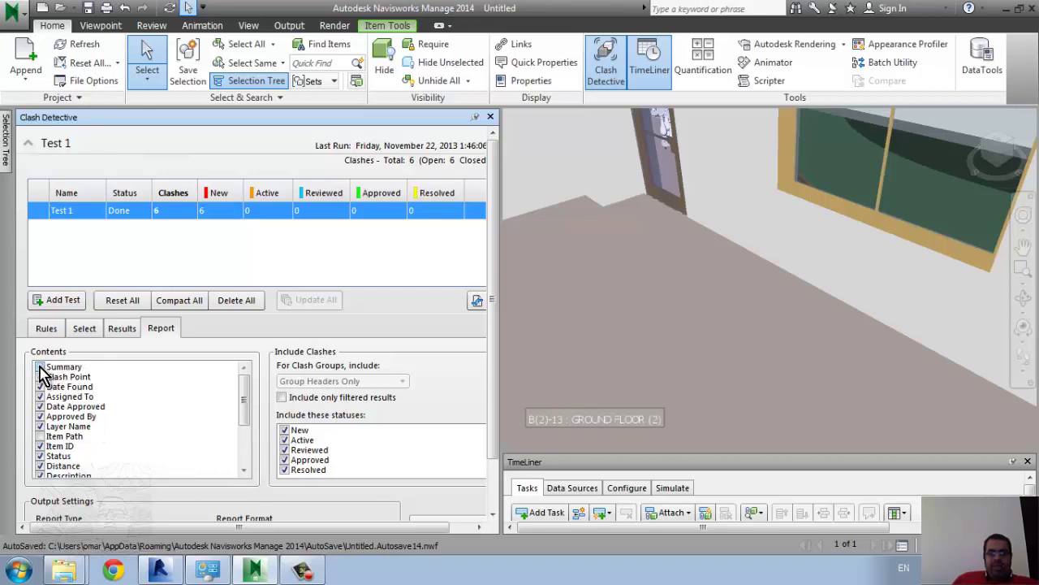
left_click(40, 436)
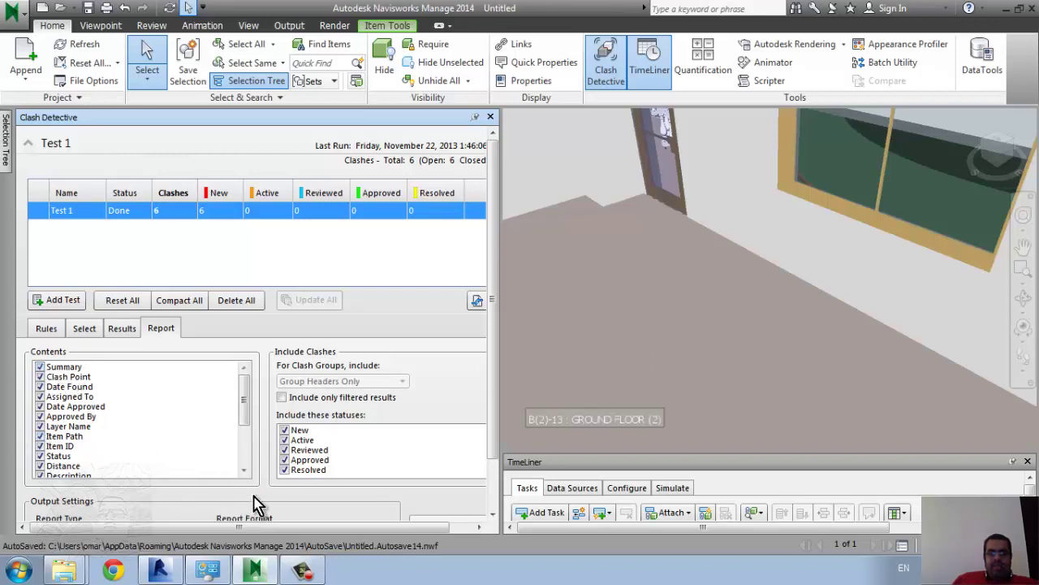
scroll(257, 503, "down", 2)
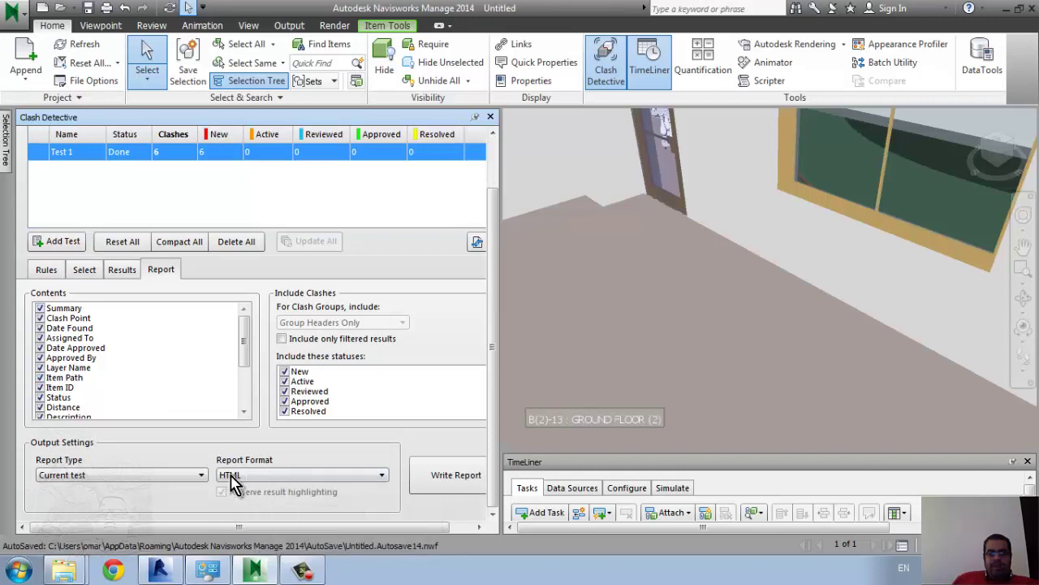
left_click(136, 479)
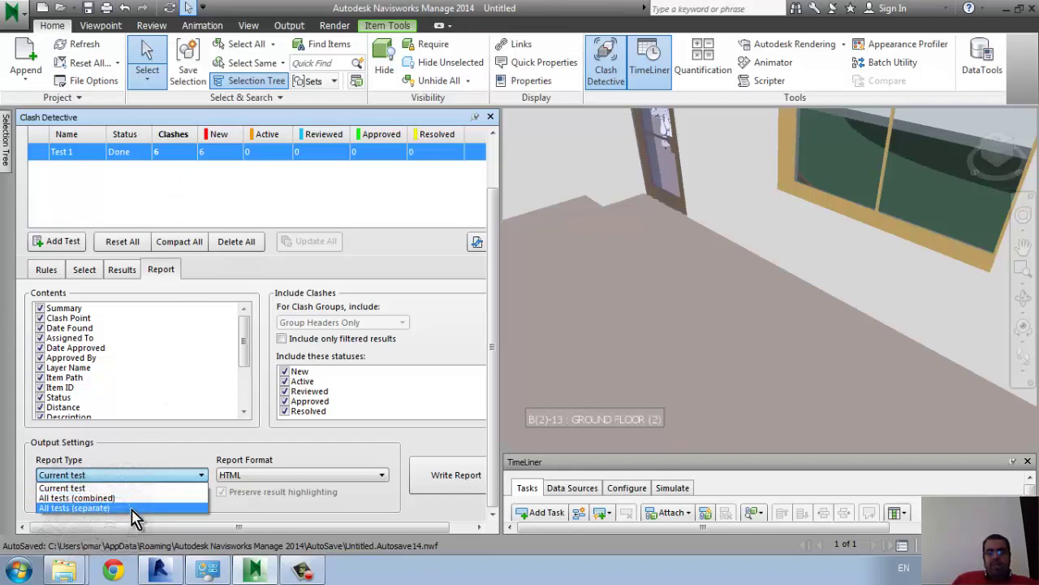
left_click(297, 479)
left_click(296, 479)
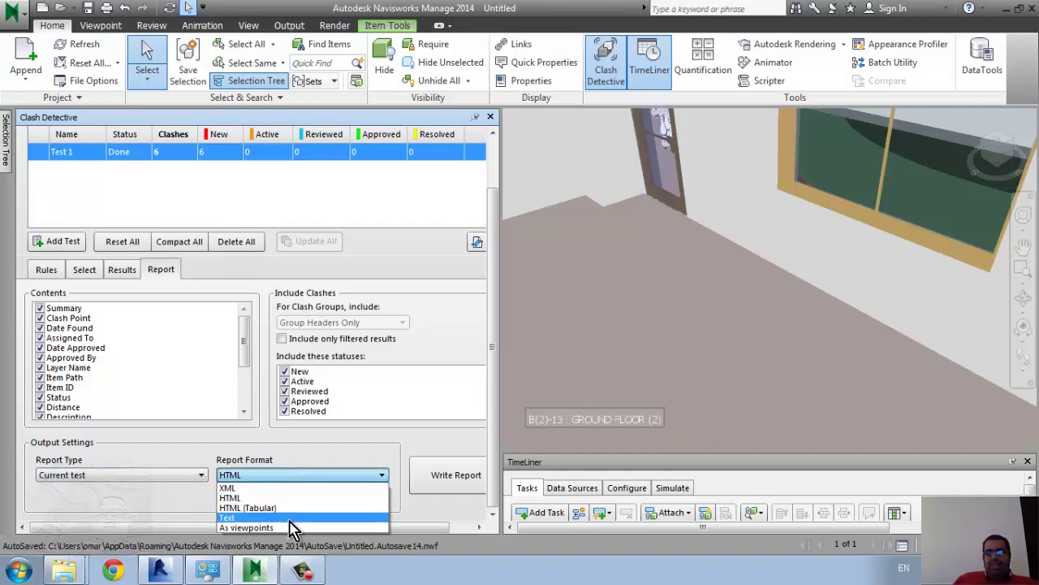
left_click(317, 474)
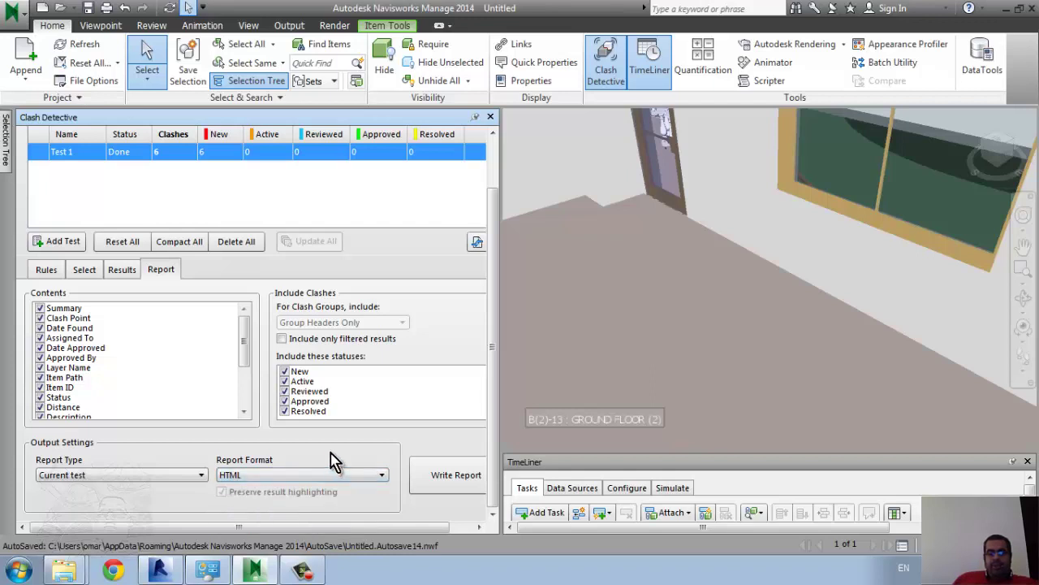
Write the Test 1 clash report to the Desktop as Test 1.html
left_click(467, 485)
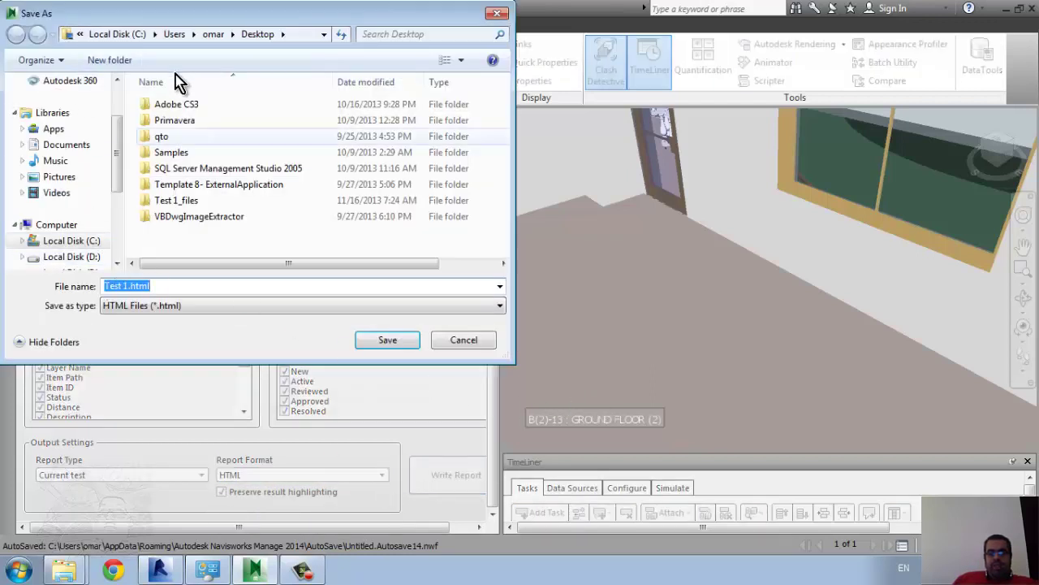
left_click(449, 342)
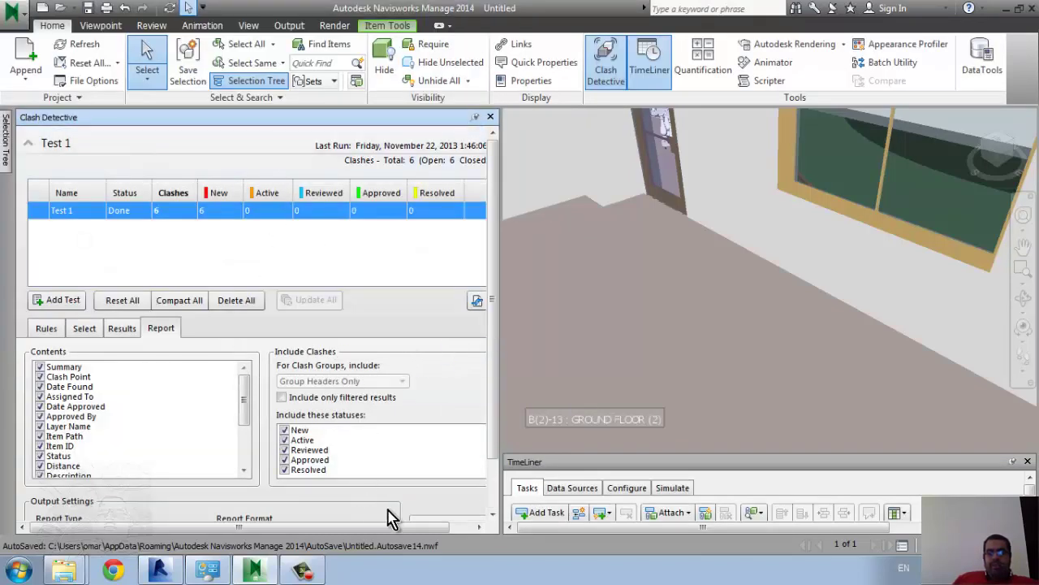
scroll(434, 504, "down", 2)
left_click(443, 478)
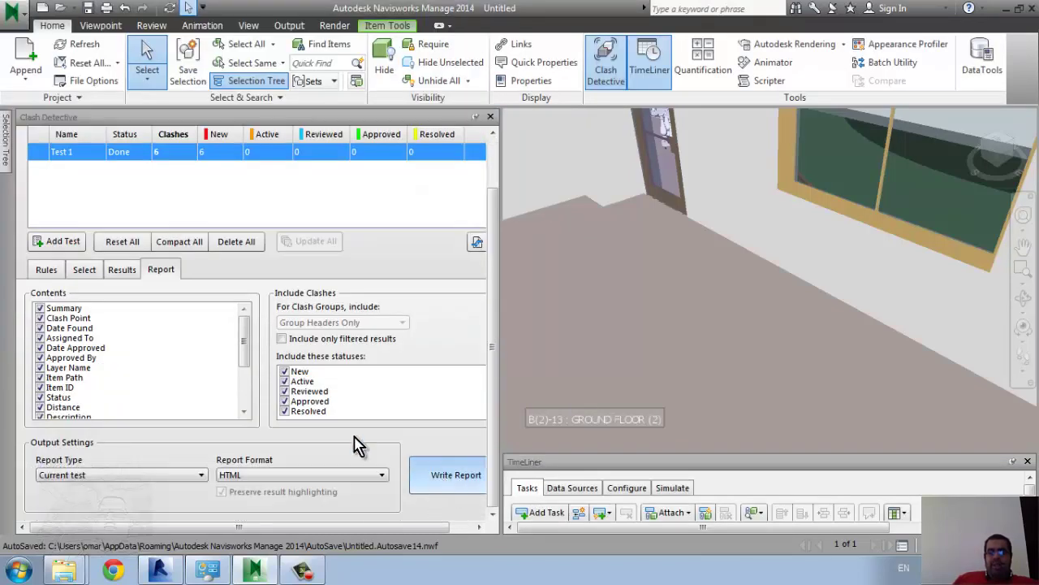
left_click(60, 104)
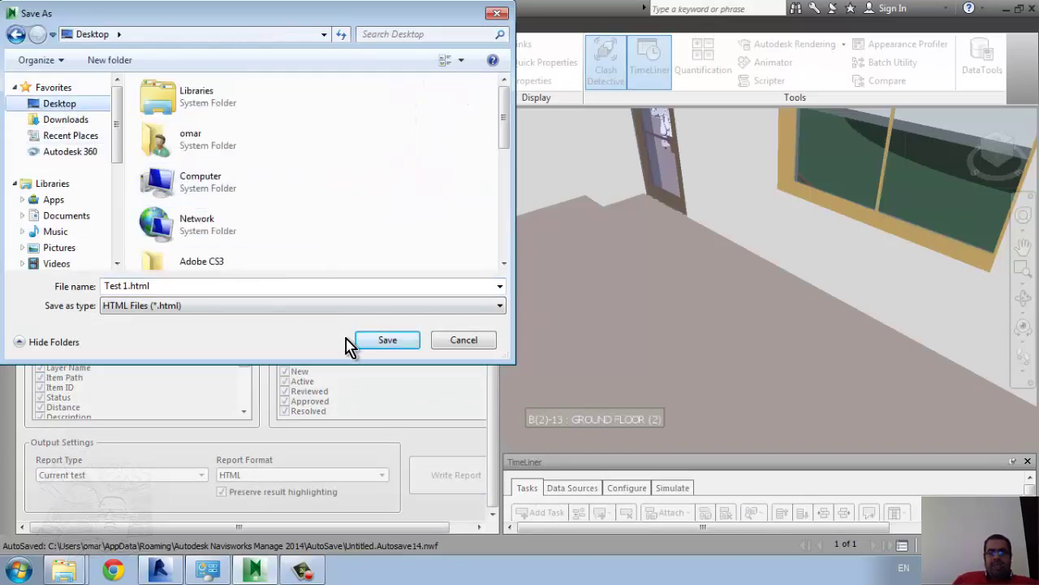
left_click(388, 343)
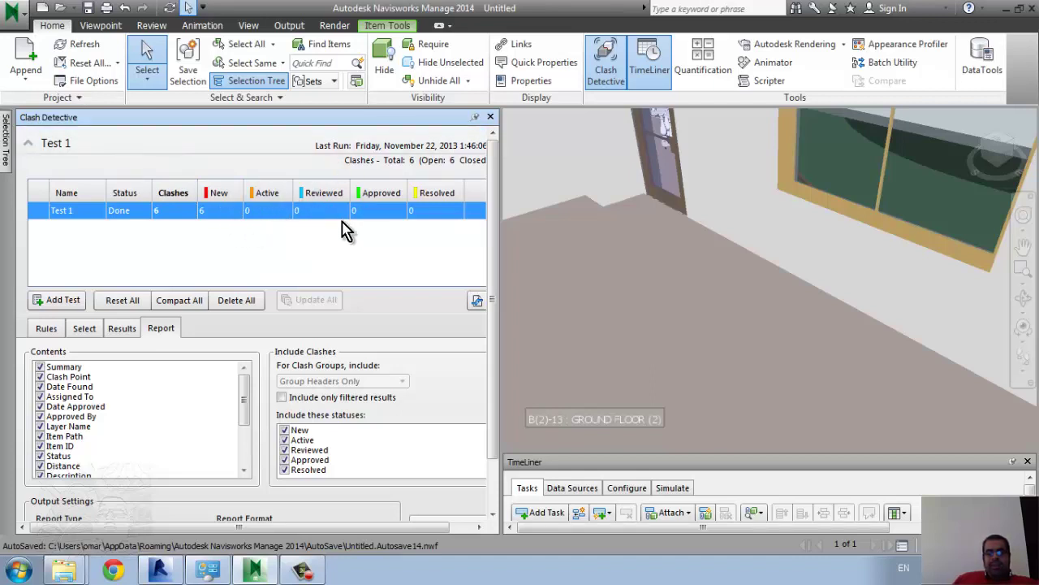
key("super")
left_click(388, 247)
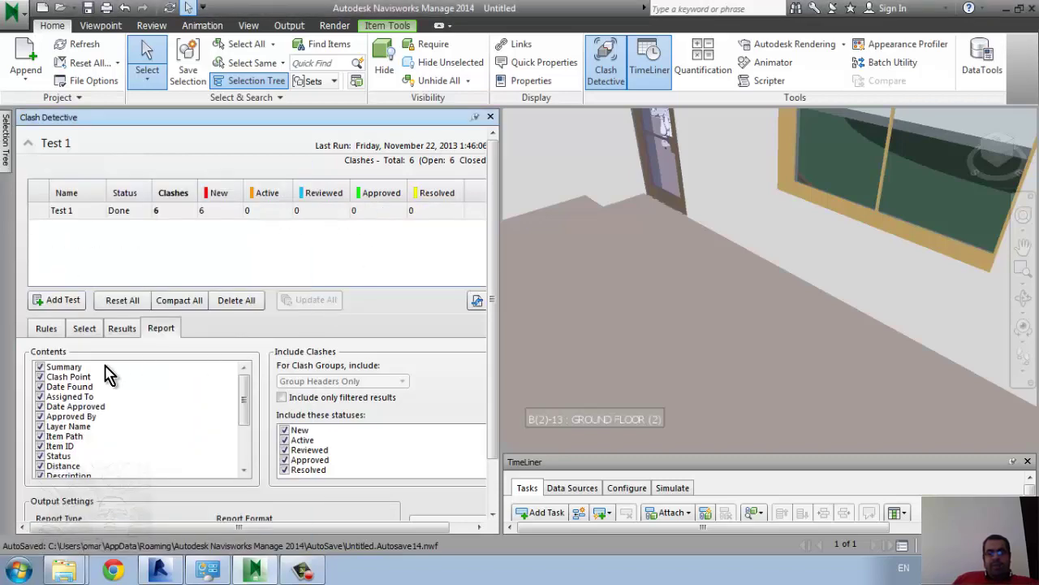
Set Clash2's status to Resolved in the Results list
left_click(128, 330)
left_click(142, 418)
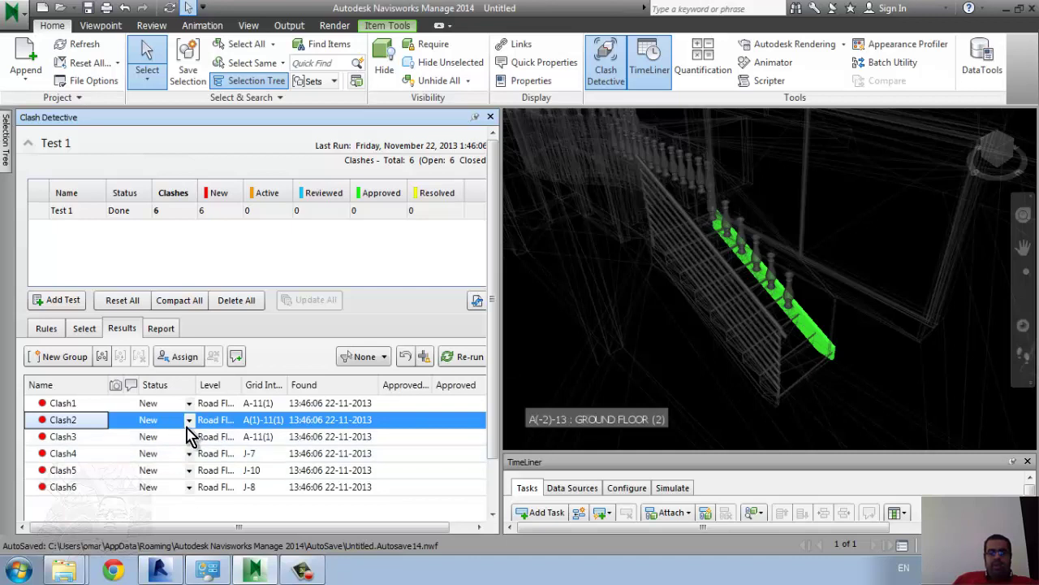
left_click(188, 419)
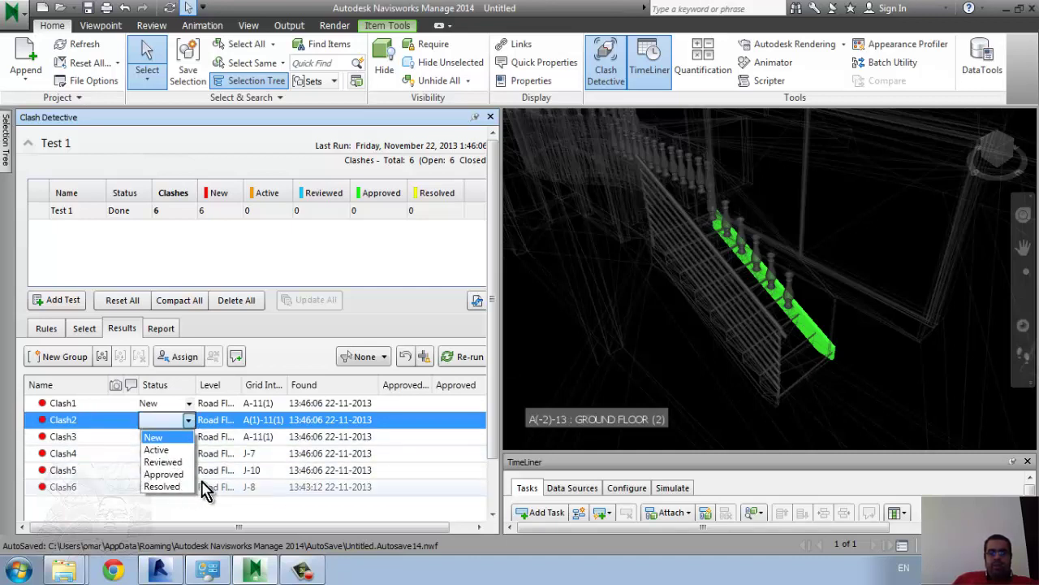
left_click(177, 487)
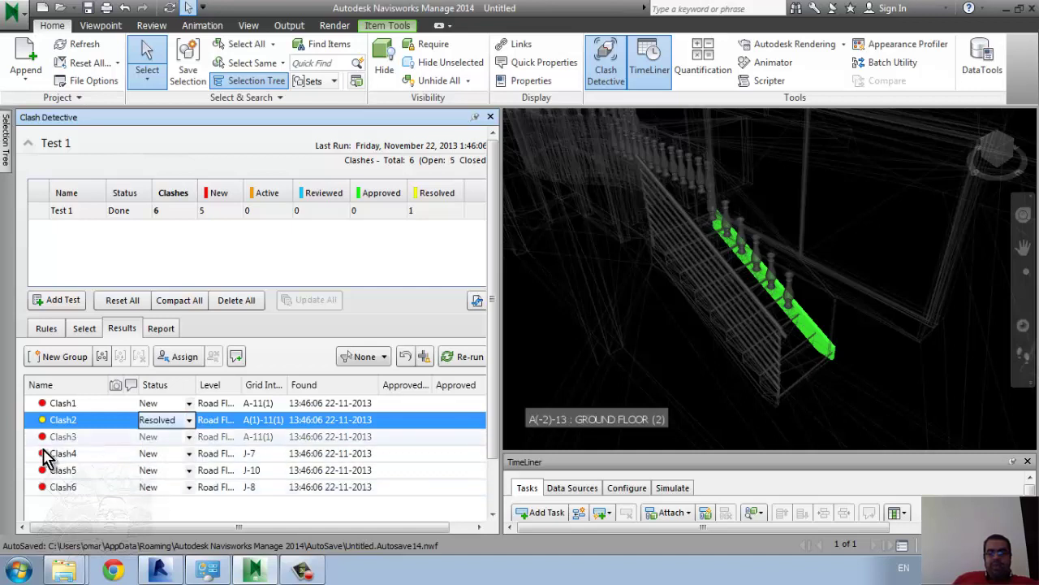
Re-run Test 1, then open the saved Test 1.html report from the desktop
left_click(182, 439)
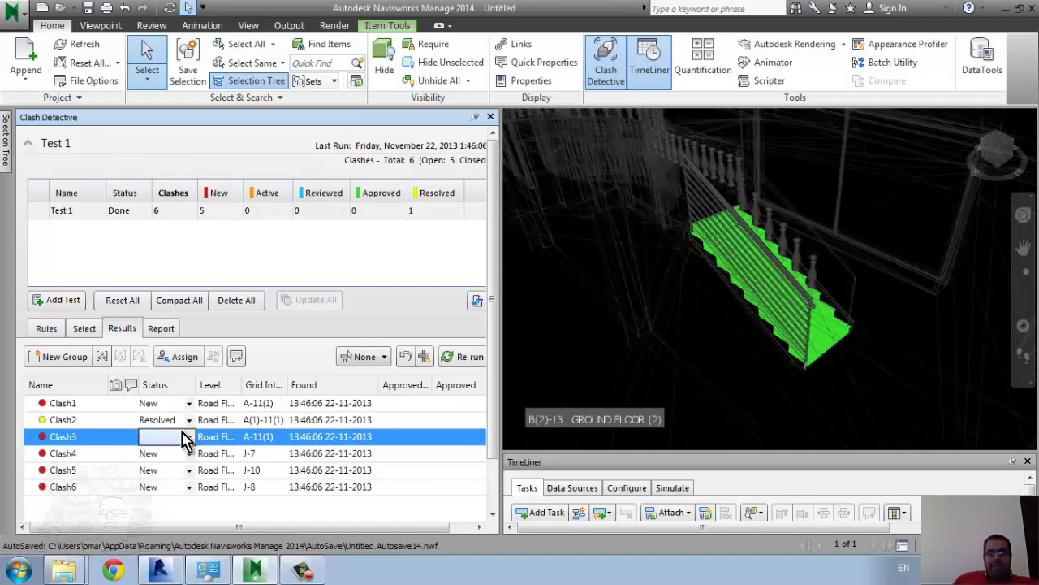
left_click(462, 356)
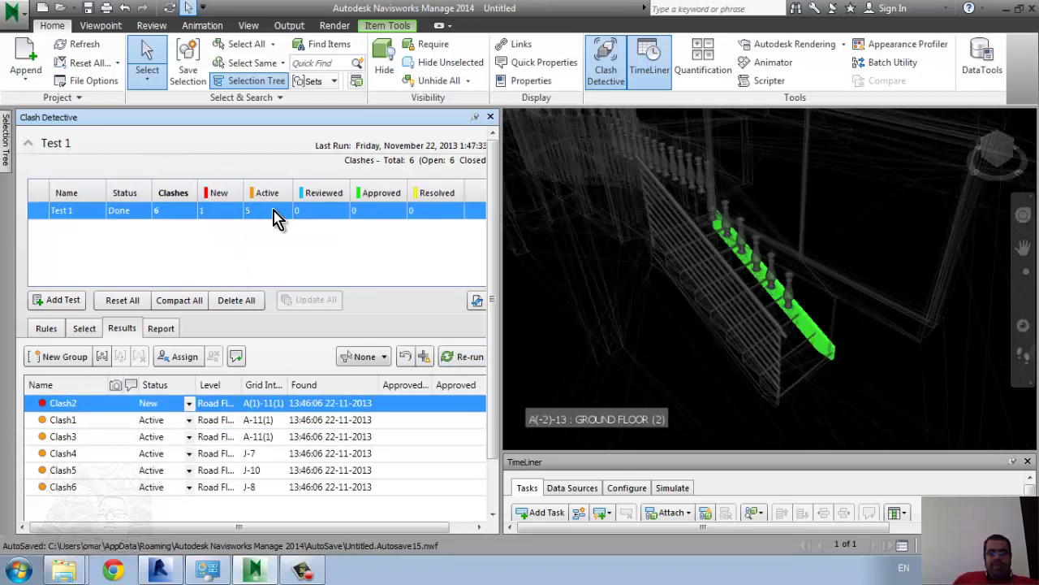
left_click(102, 456)
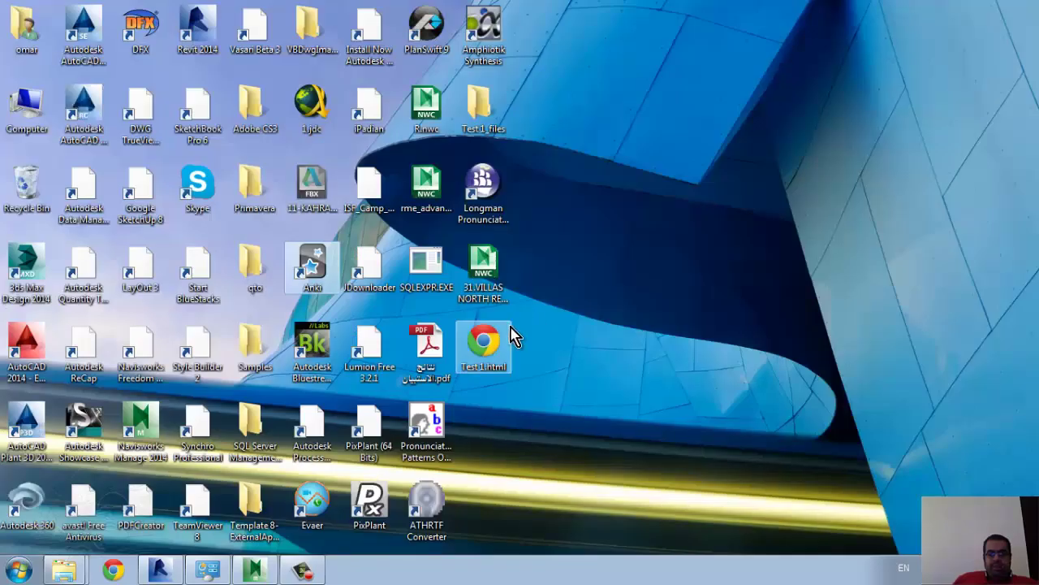
right_click(487, 347)
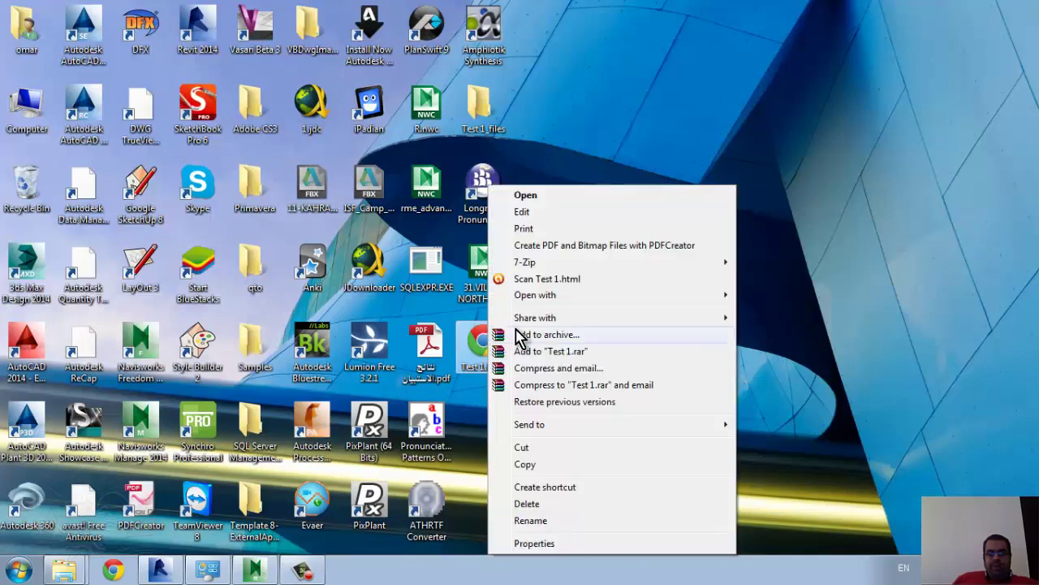
left_click(594, 205)
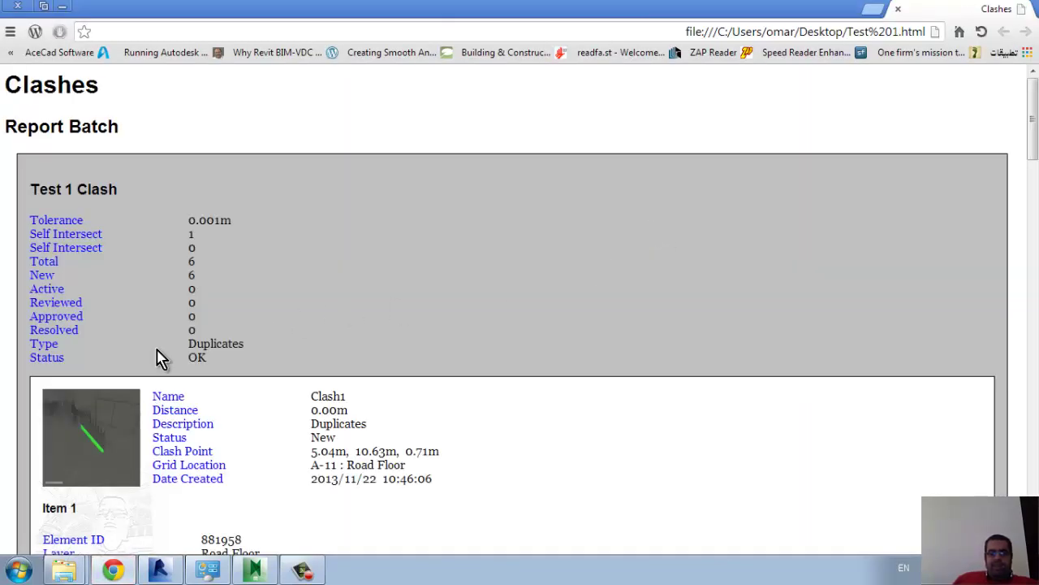
View the Clash1 image at full size in the HTML report, then return to the report
scroll(163, 355, "down", 2)
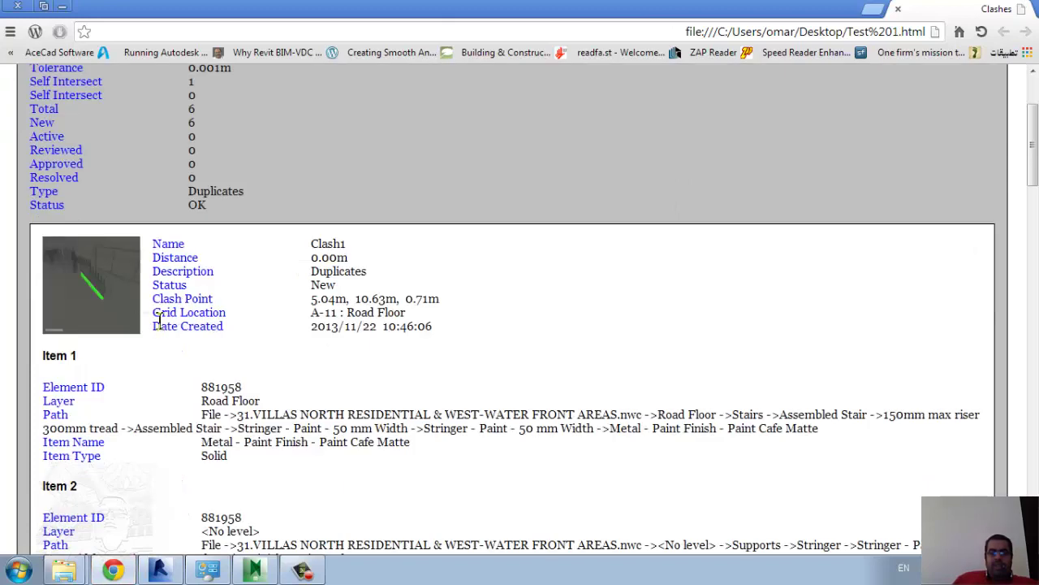
left_click(94, 268)
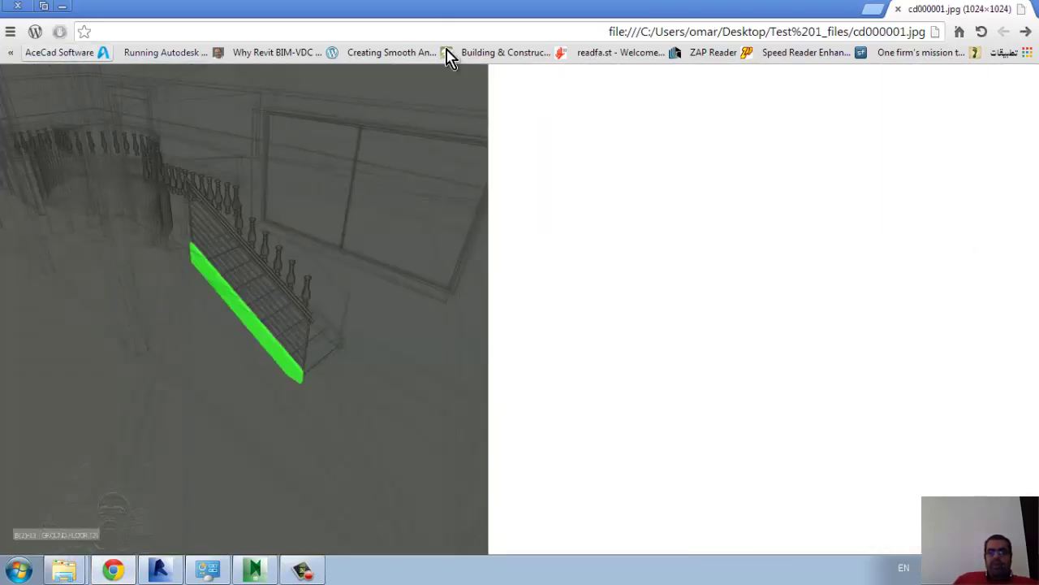
left_click(1024, 30)
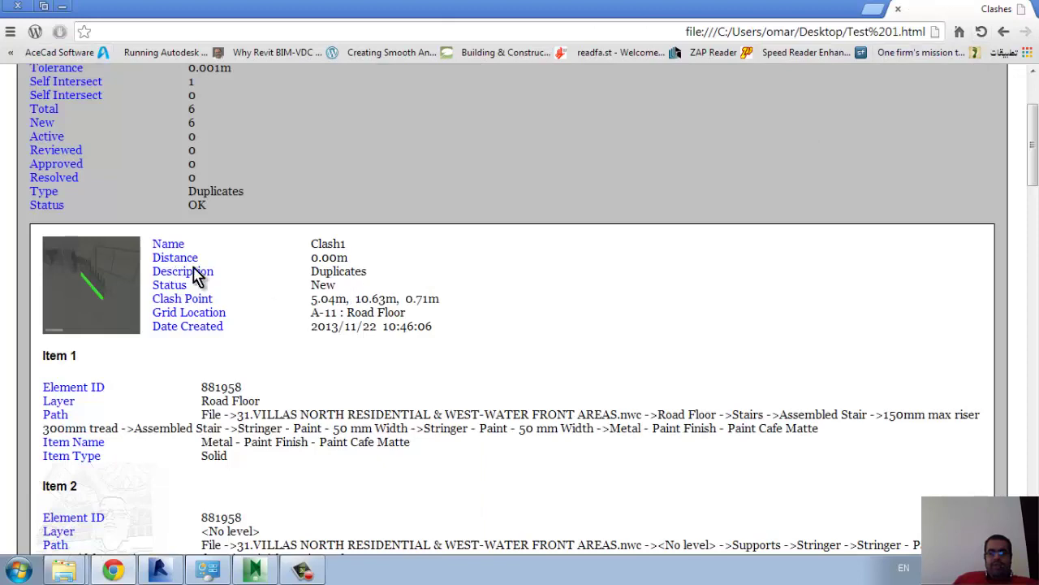
scroll(197, 276, "down", 3)
scroll(220, 274, "down", 2)
scroll(211, 312, "up", 4)
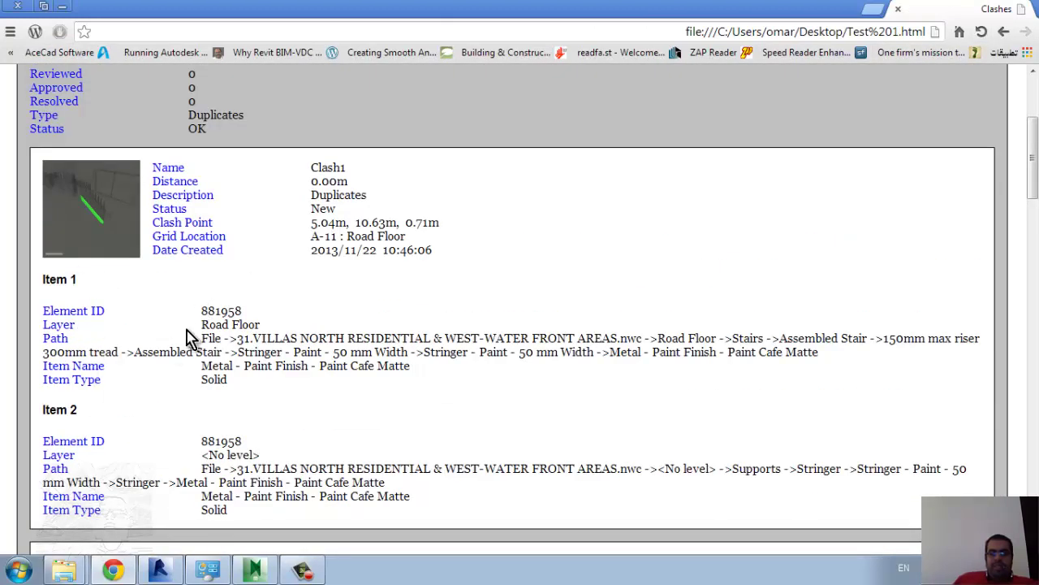
Select Element ID 881958 under Clash1 Item 1 in the report
double_click(221, 310)
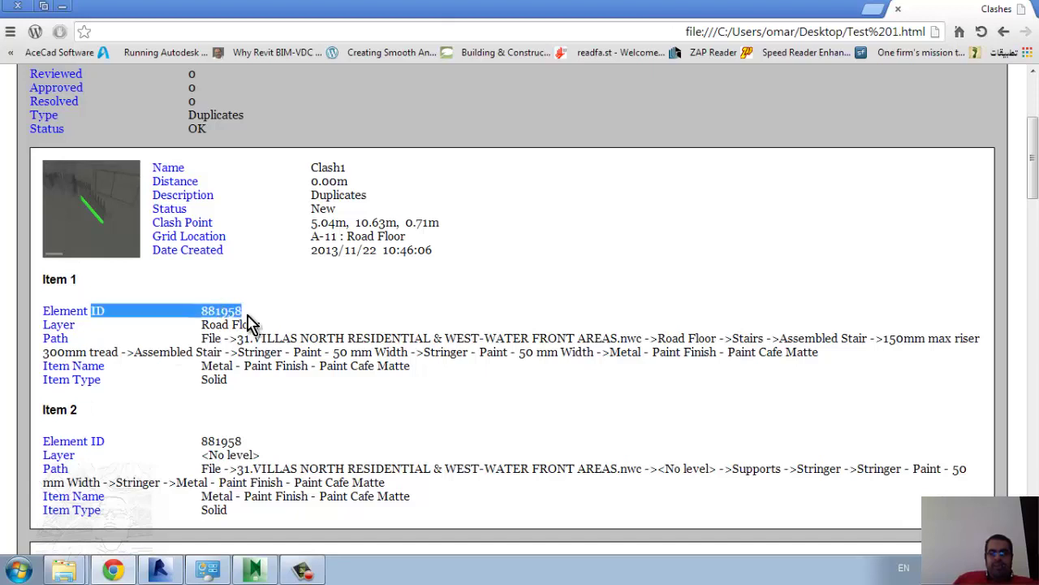
left_click(204, 322)
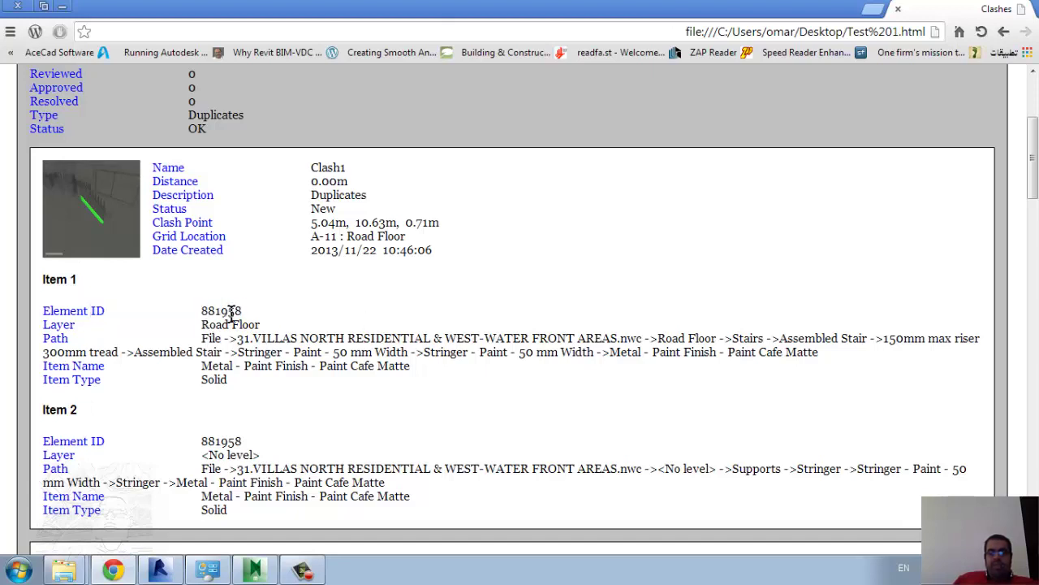
double_click(232, 312)
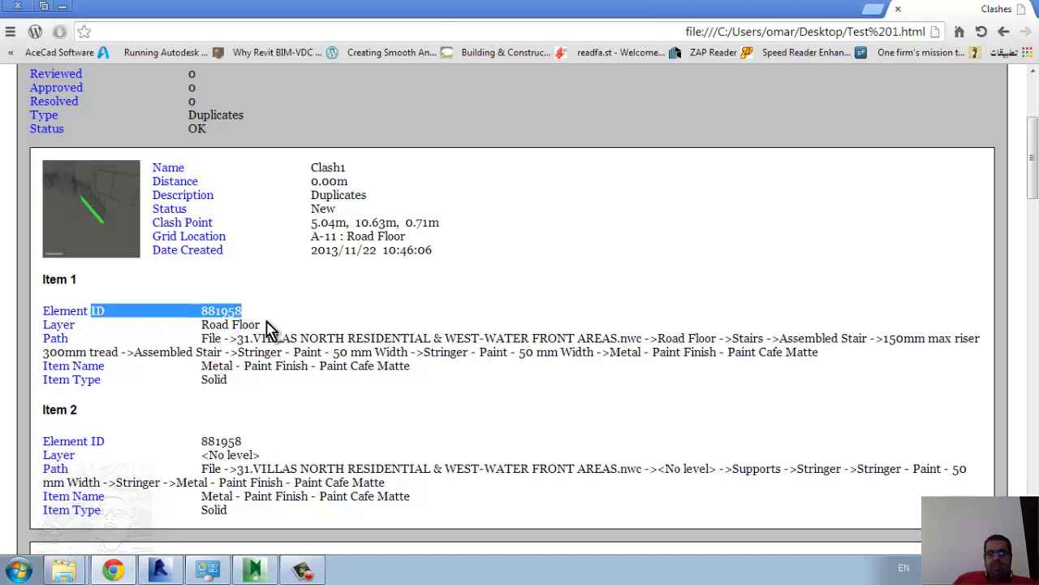
scroll(298, 418, "down", 2)
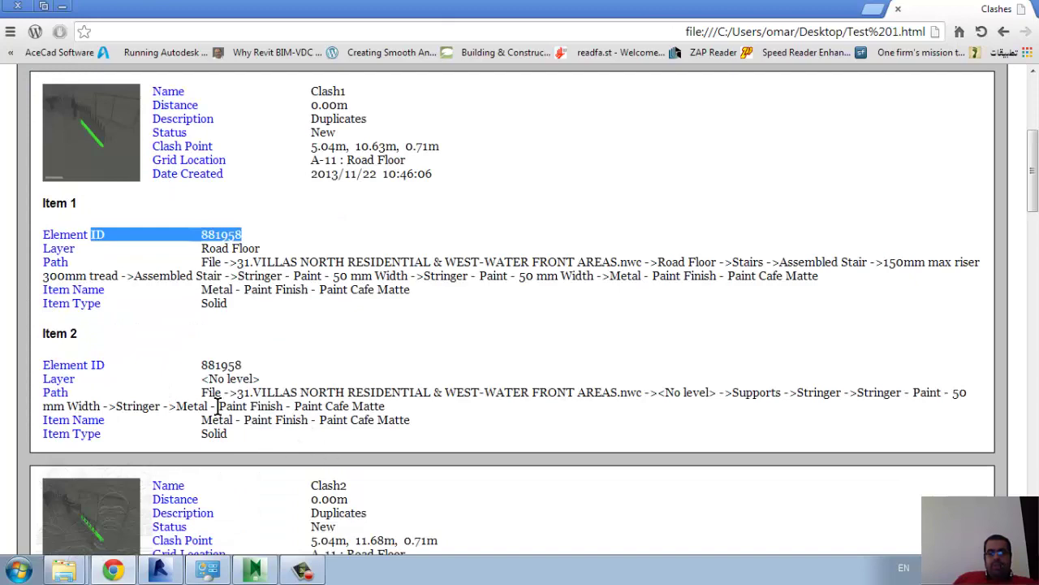
scroll(288, 373, "up", 2)
scroll(302, 365, "up", 4)
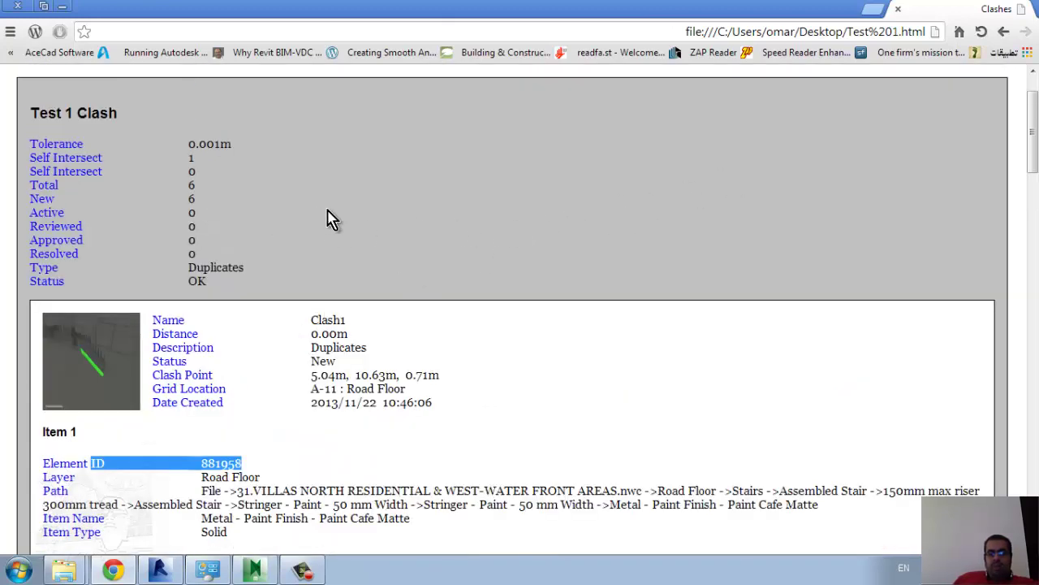
scroll(365, 280, "down", 2)
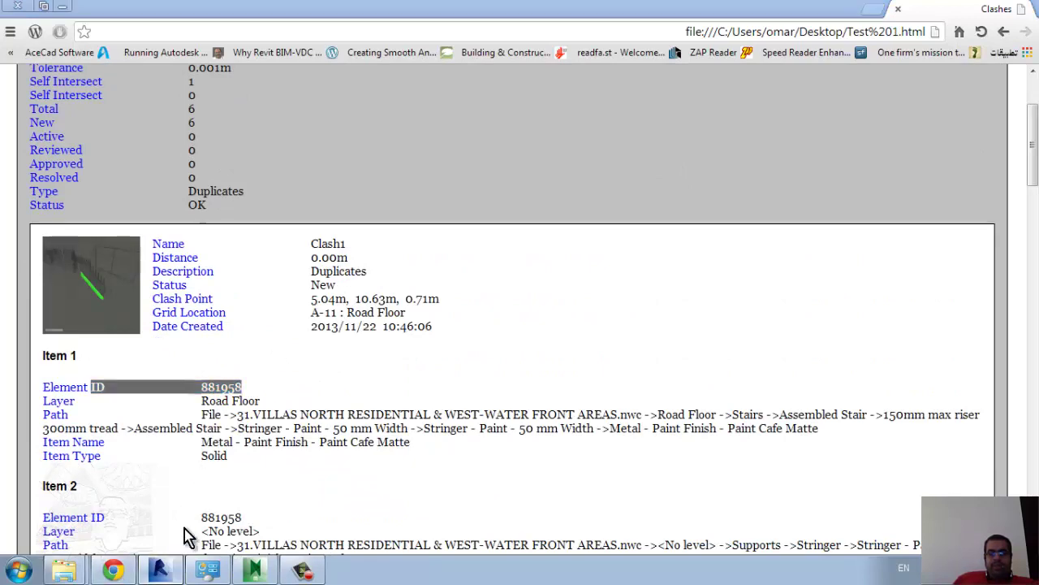
left_click(159, 569)
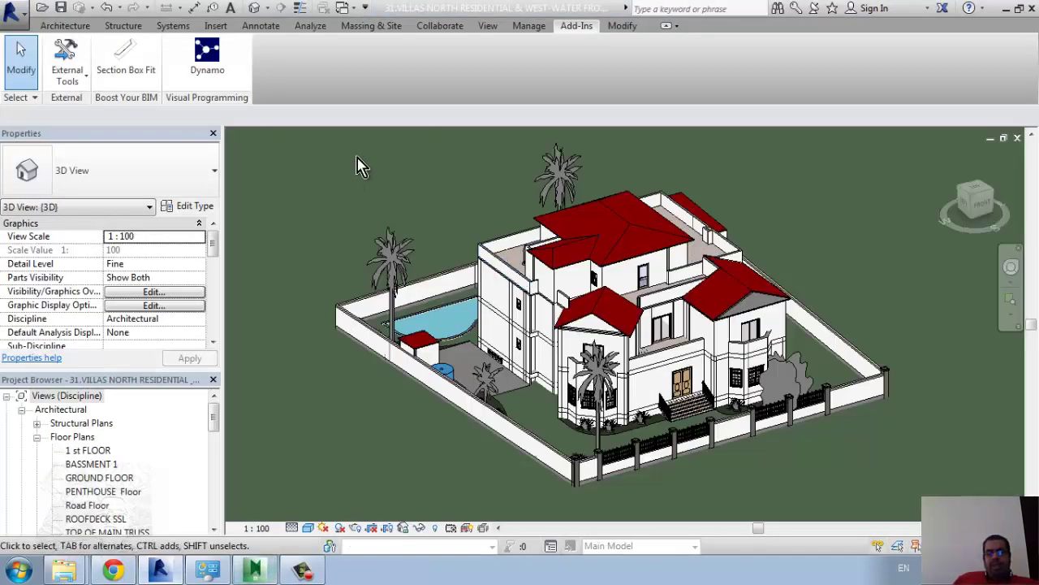
Open Revit's Run Interference Check dialog under Collaborate and close it without running
left_click(441, 29)
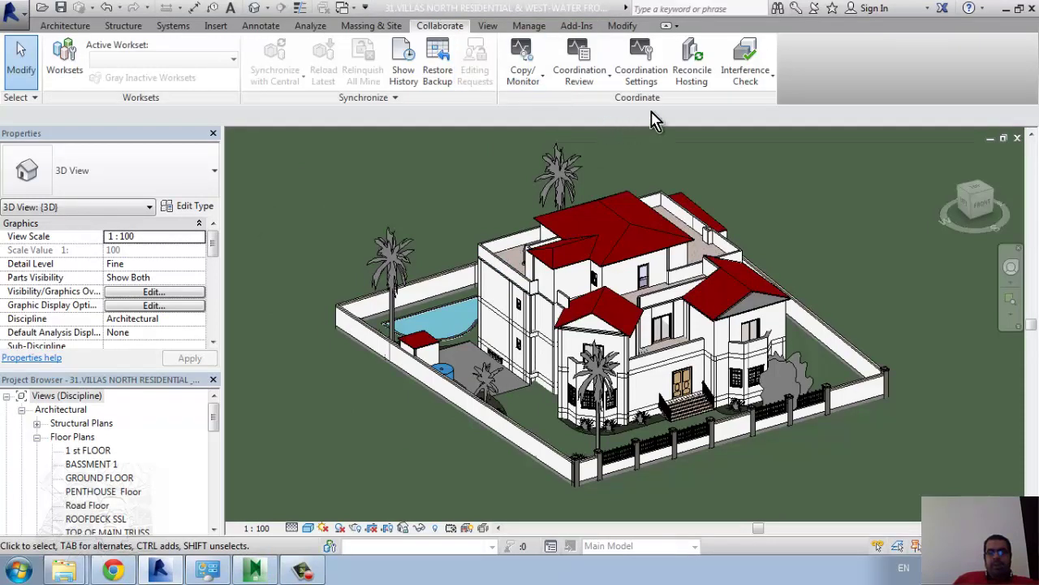
left_click(749, 81)
left_click(731, 106)
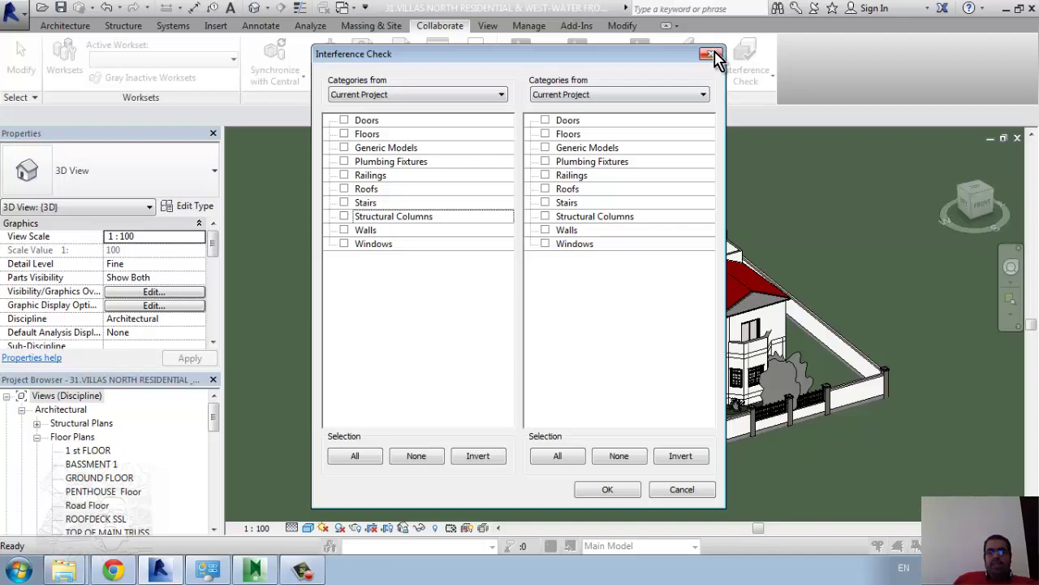
left_click(710, 56)
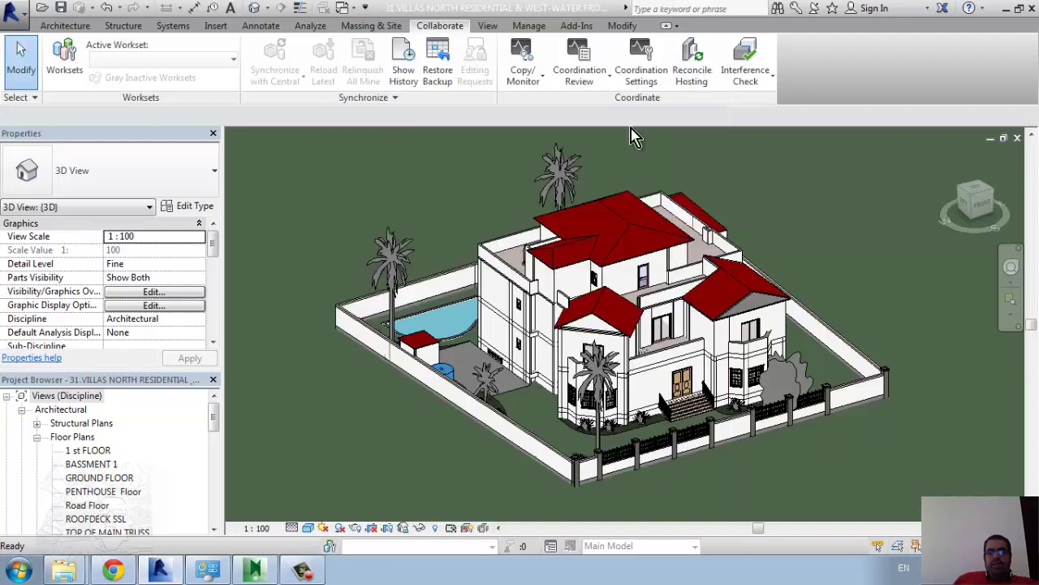
Return to the Navisworks Clash Detective results for Test 1
left_click(252, 572)
left_click(113, 570)
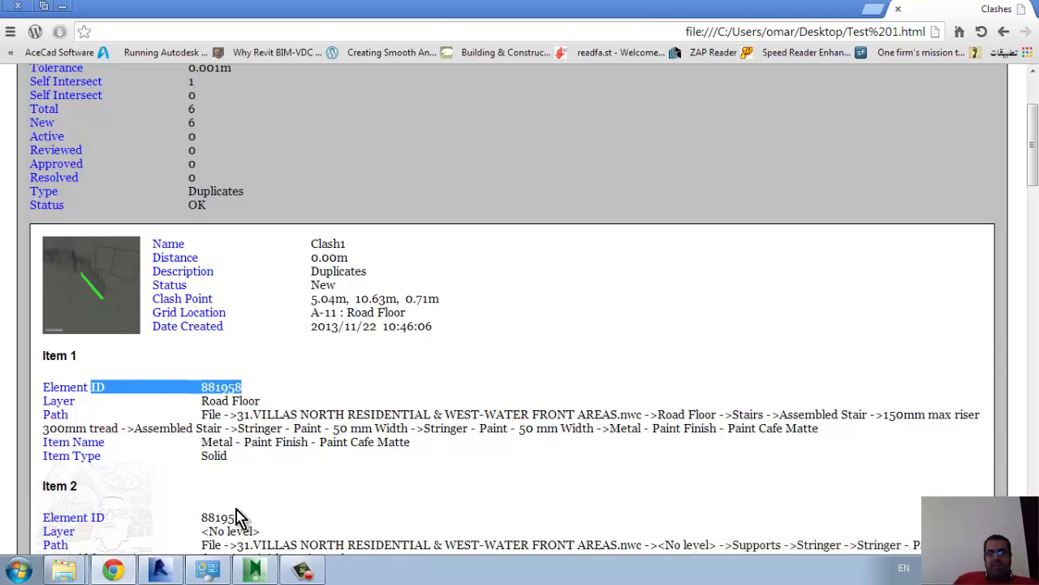
left_click(175, 549)
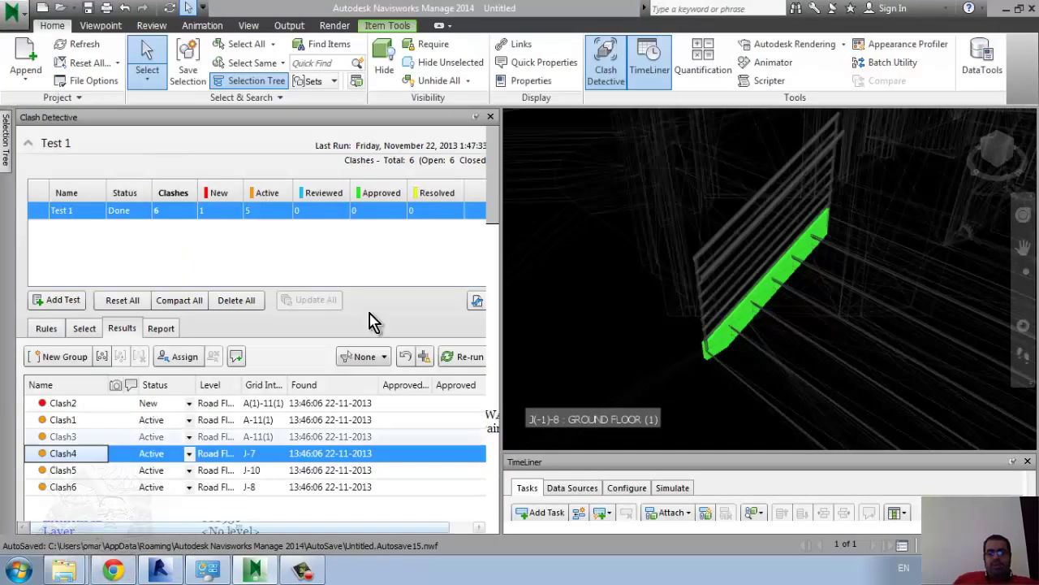
Close Clash Detective and zoom out on the villa model
left_click(490, 118)
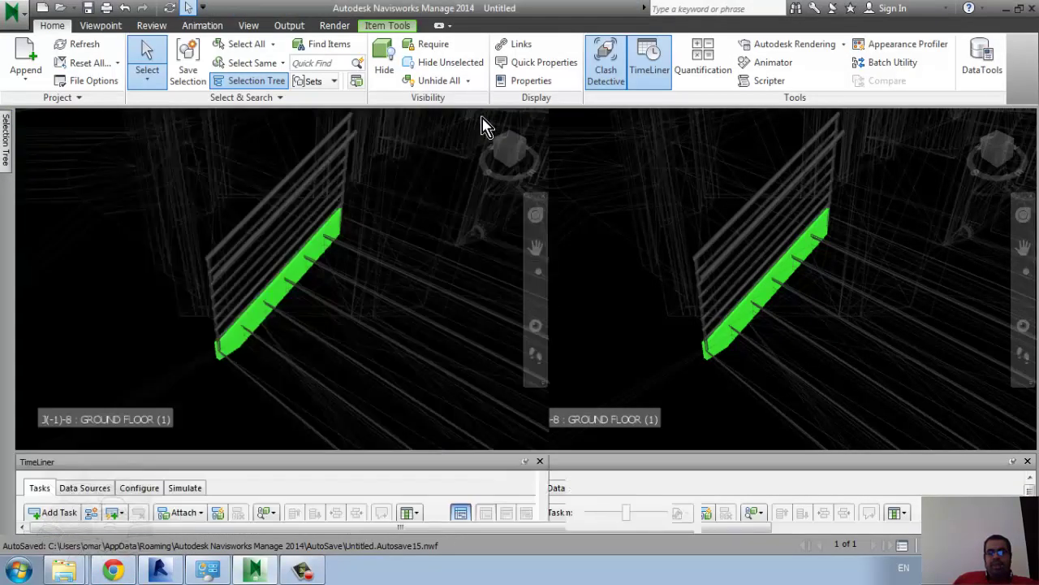
scroll(298, 266, "down", 2)
scroll(301, 268, "down", 2)
scroll(302, 270, "down", 2)
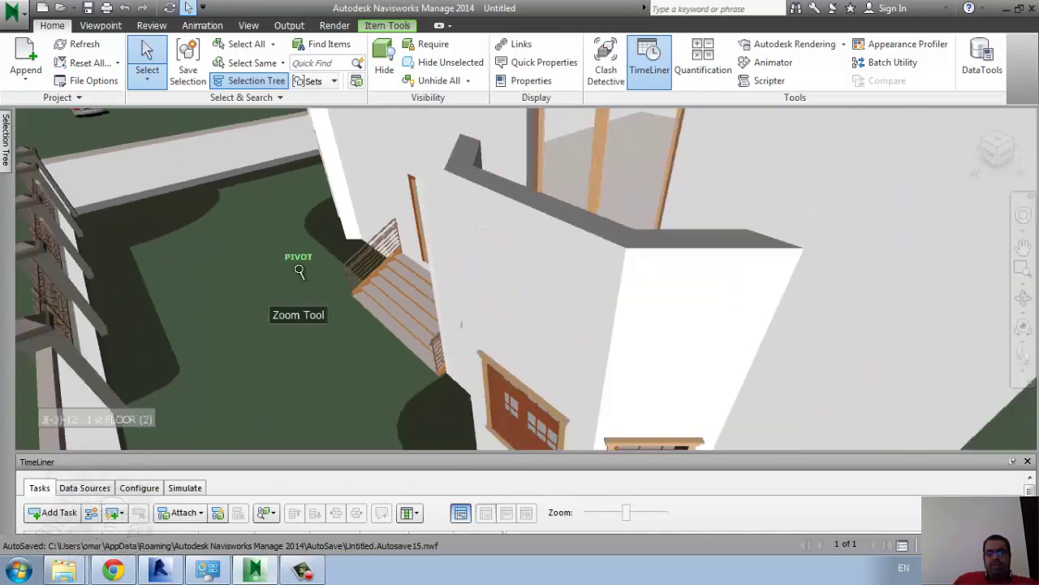
scroll(303, 271, "down", 1)
scroll(324, 260, "down", 2)
scroll(336, 304, "down", 2)
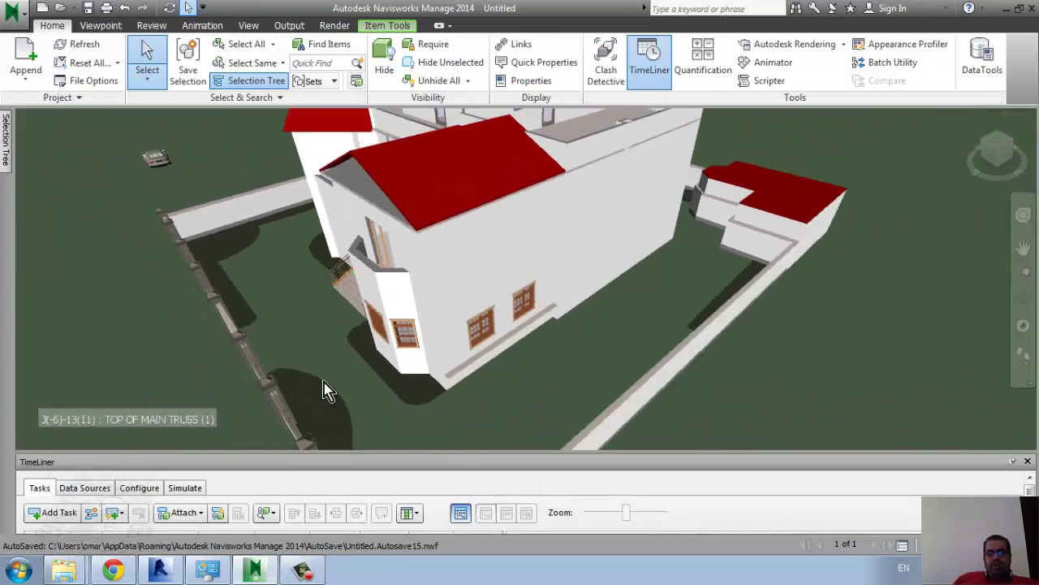
Orbit around the house to view the roofs and pool side, then clear the selection
mouse_move(329, 381)
middle_mouse_down("shift")
mouse_move(478, 366)
mouse_move(579, 395)
middle_mouse_up("shift")
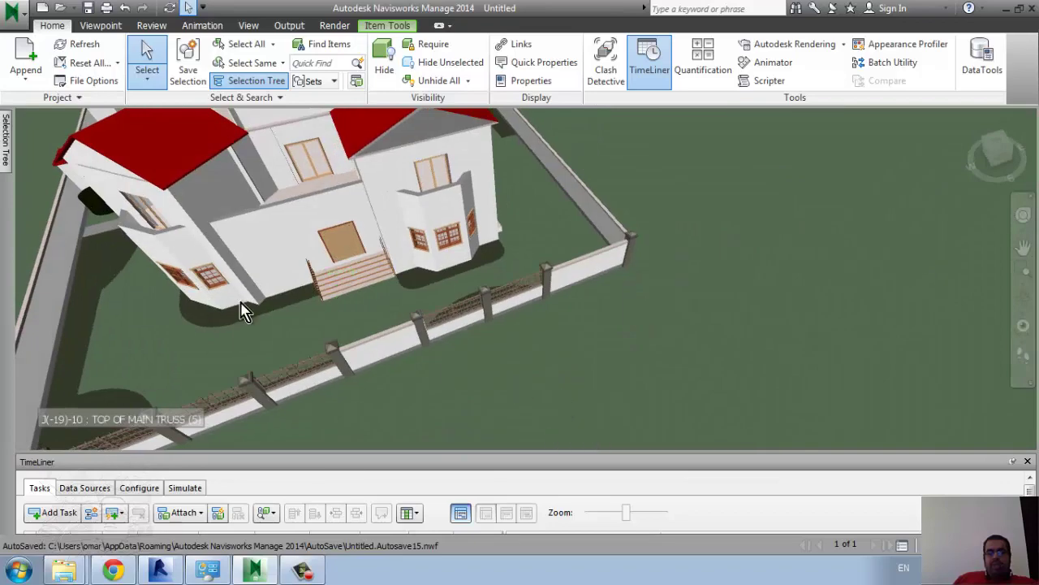
middle_click_drag(247, 313, 406, 353)
middle_click_drag(285, 344, 484, 313, "shift")
mouse_move(406, 343)
middle_mouse_down("shift")
mouse_move(454, 324)
mouse_move(319, 227)
mouse_move(374, 288)
mouse_move(297, 319)
mouse_move(360, 325)
mouse_move(441, 298)
middle_mouse_up("shift")
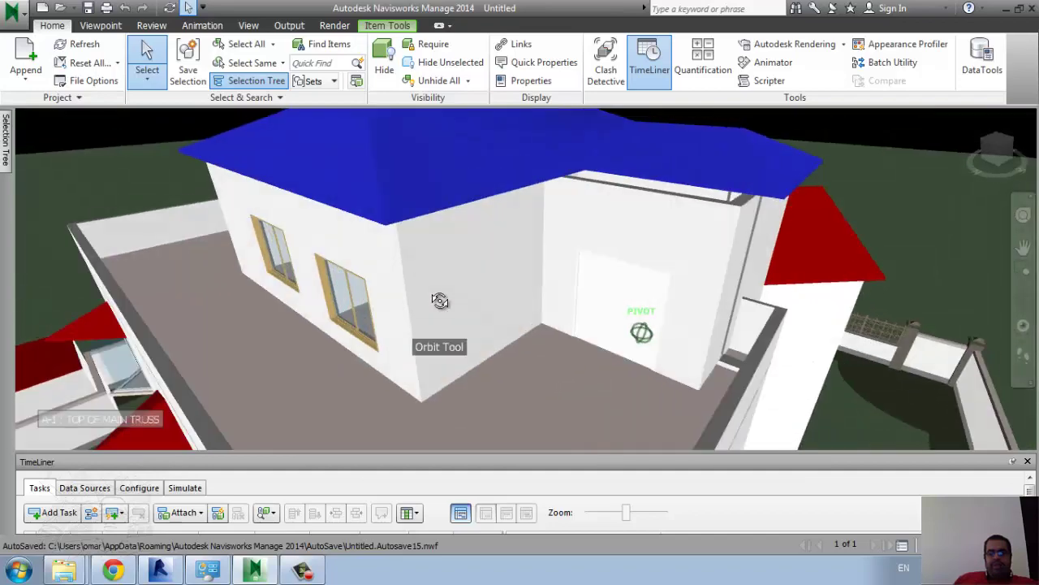
scroll(505, 245, "up", 2)
scroll(505, 245, "down", 2)
middle_click_drag(497, 239, 452, 288, "shift")
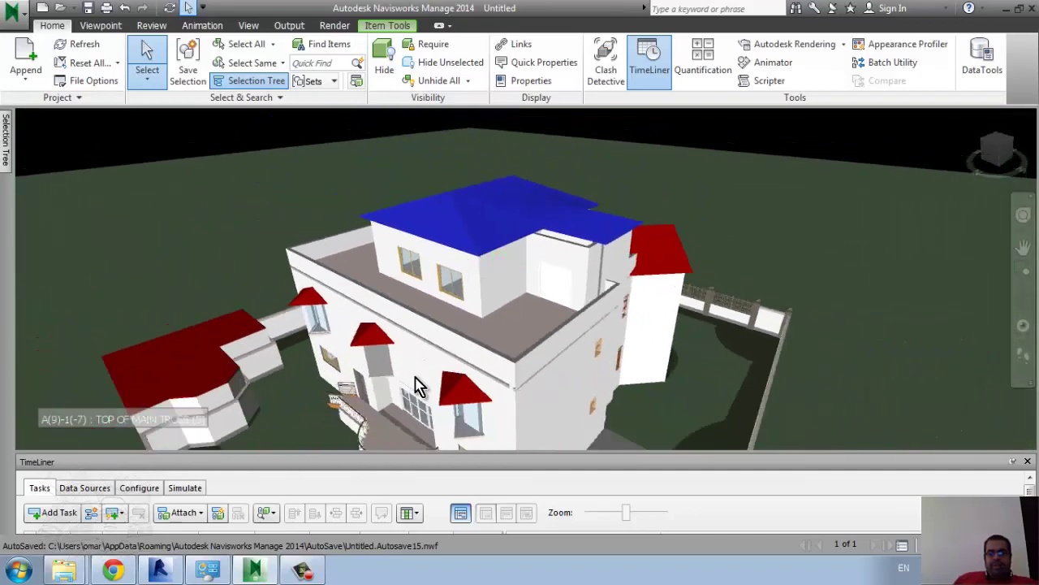
mouse_move(451, 325)
middle_mouse_down("shift")
mouse_move(449, 358)
mouse_move(510, 382)
mouse_move(417, 352)
mouse_move(397, 363)
mouse_move(460, 357)
middle_mouse_up("shift")
scroll(417, 357, "down", 2)
mouse_move(430, 408)
middle_mouse_down("shift")
mouse_move(506, 424)
mouse_move(587, 420)
middle_mouse_up("shift")
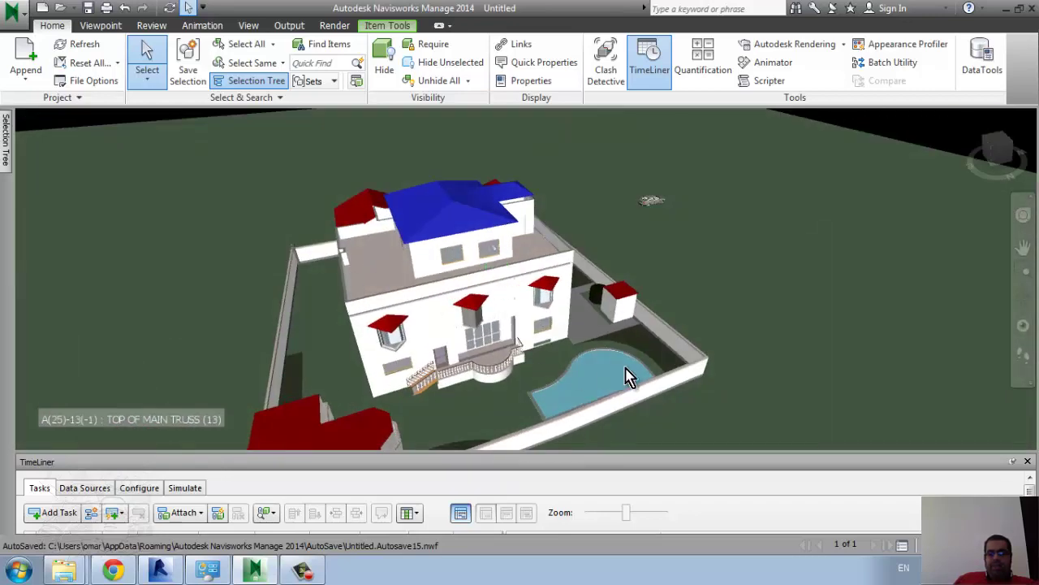
key("Escape")
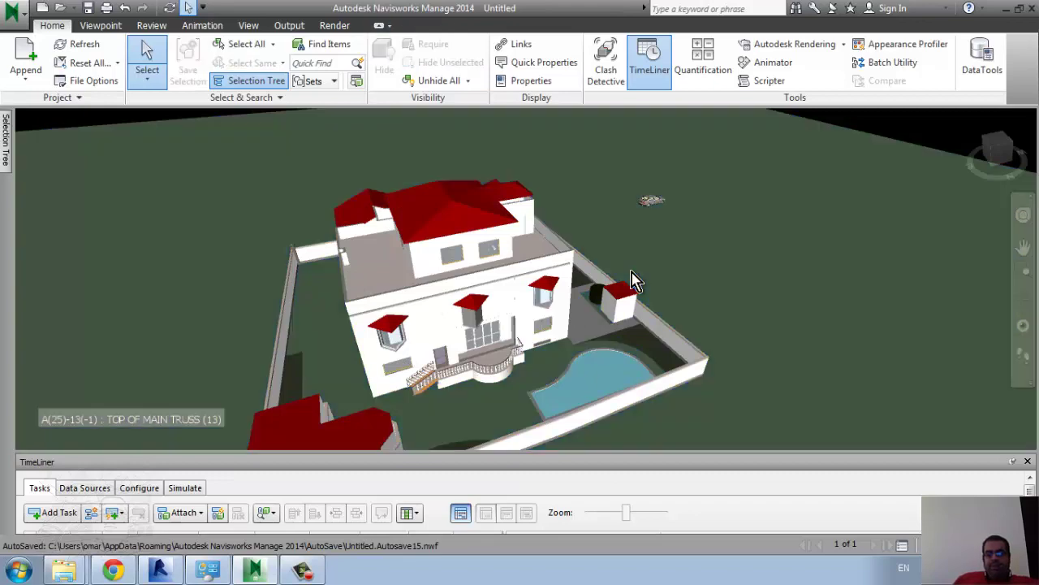